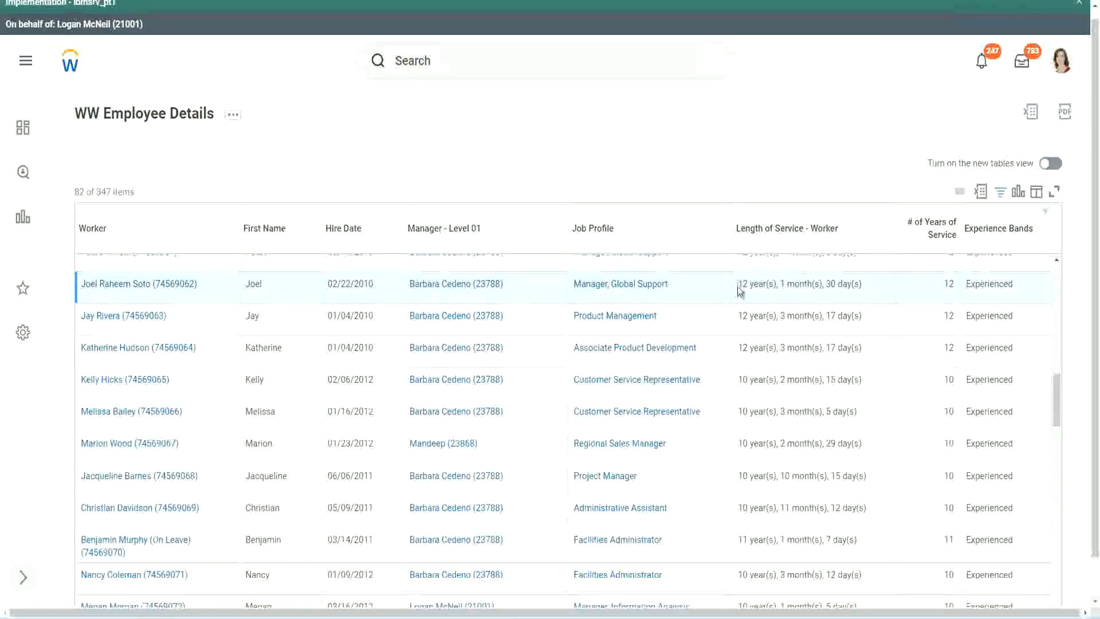
# - Compare the length of service with the number of years of service in the Manager, Global Support row
pyautogui.moveTo(743, 284); pyautogui.dragTo(737, 284)
pyautogui.click(777, 284)
pyautogui.moveTo(737, 285); pyautogui.dragTo(842, 284)
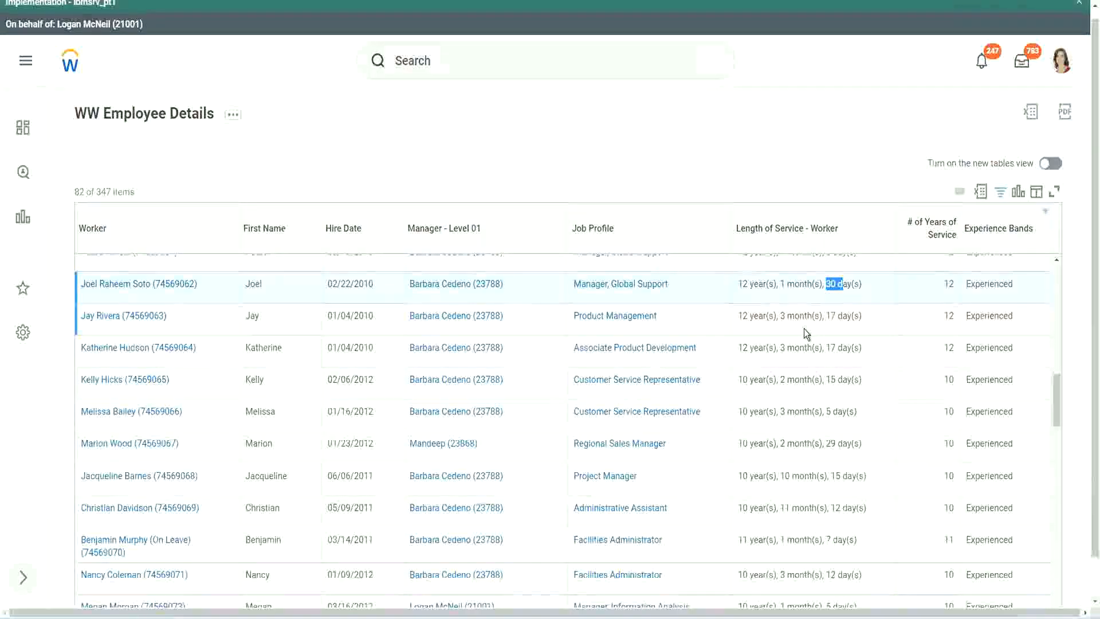
pyautogui.doubleClick(953, 283)
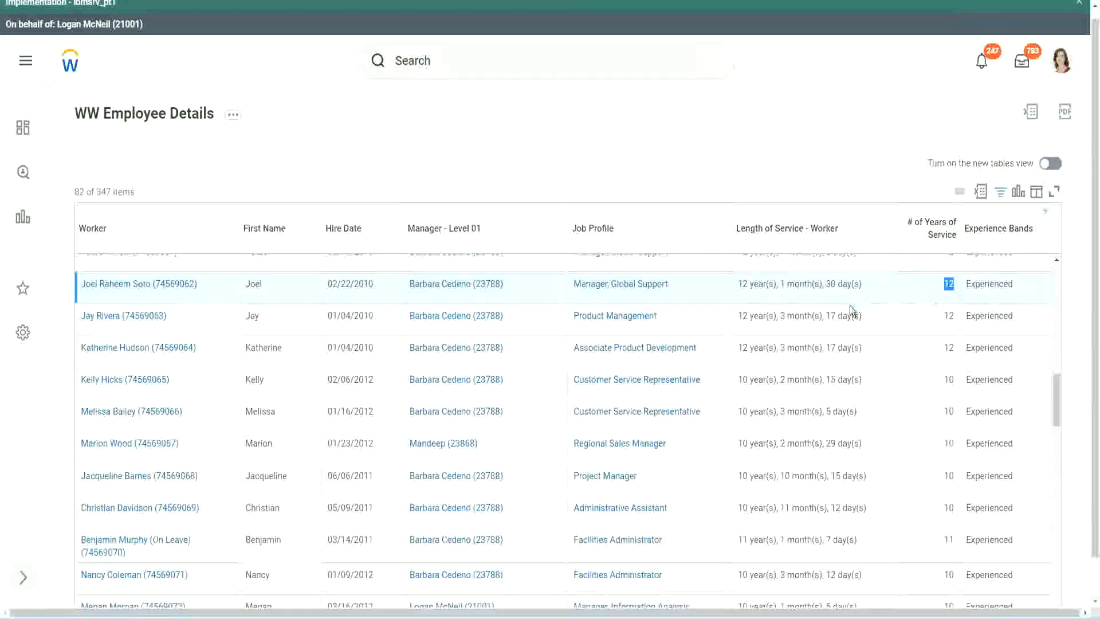
# - Examine the years, months and days of service against the year count in the Administrative Assistant row
pyautogui.click(762, 508)
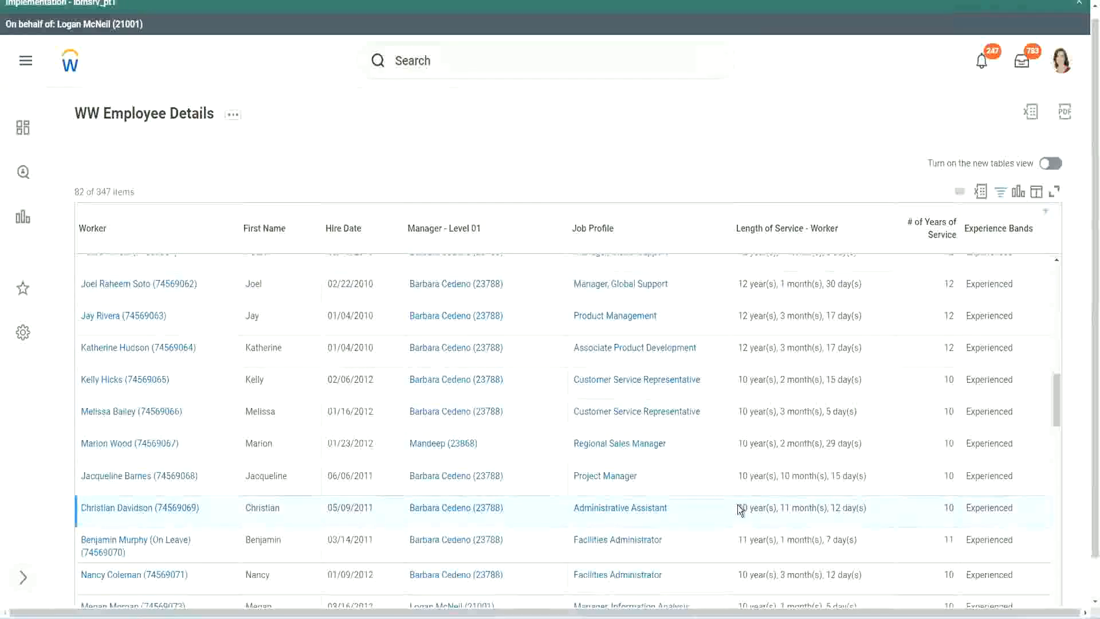
pyautogui.doubleClick(783, 507)
pyautogui.moveTo(836, 510); pyautogui.dragTo(841, 508)
pyautogui.click(854, 507)
pyautogui.doubleClick(948, 508)
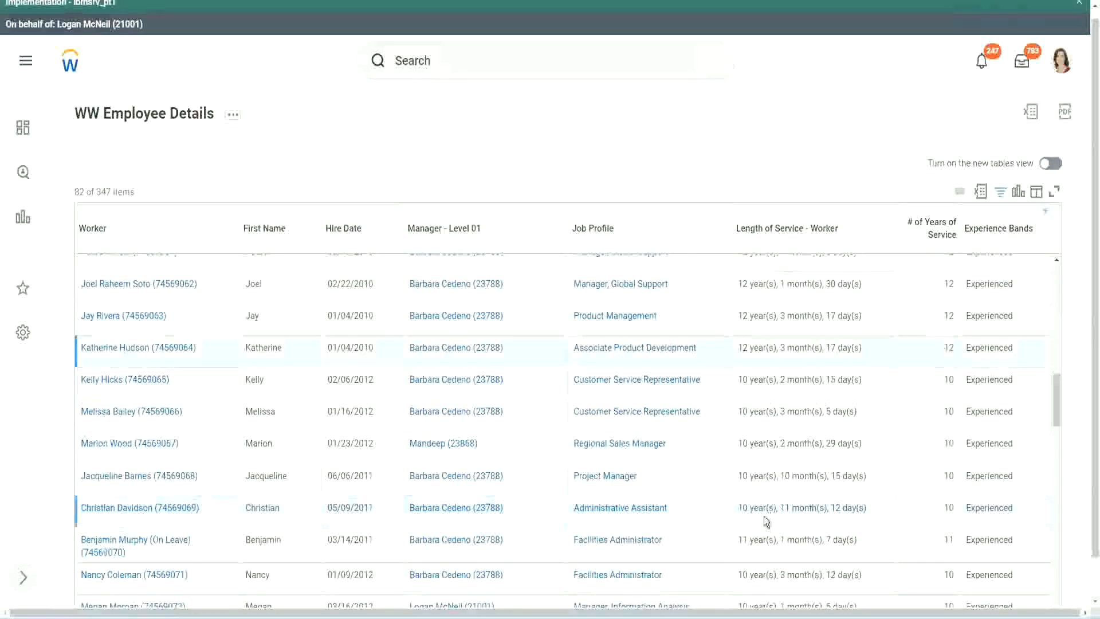
pyautogui.doubleClick(742, 507)
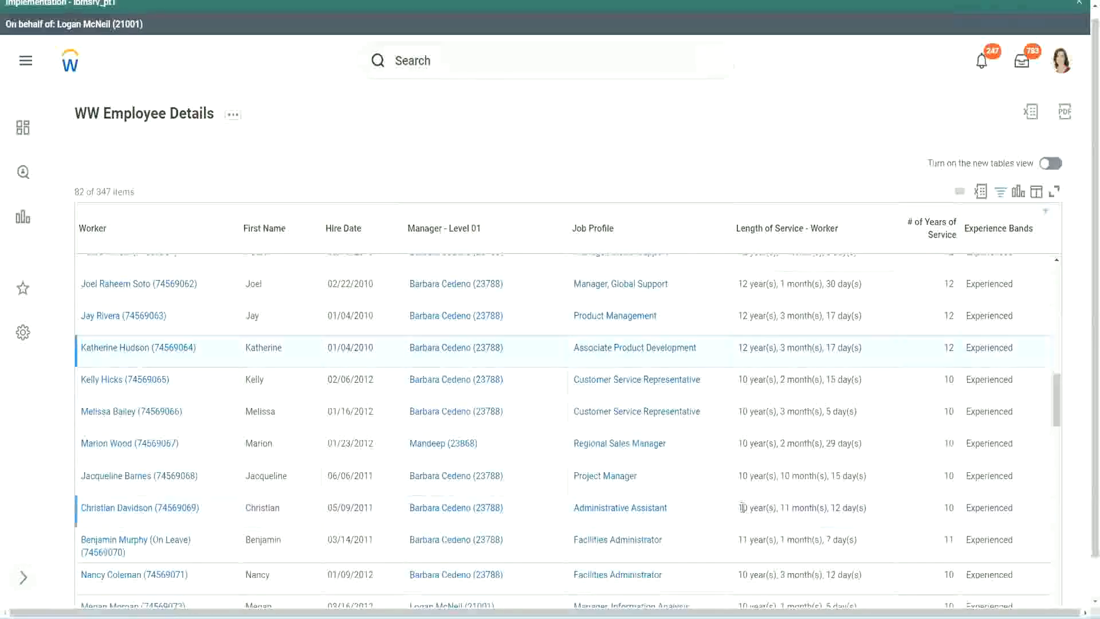
pyautogui.click(831, 504)
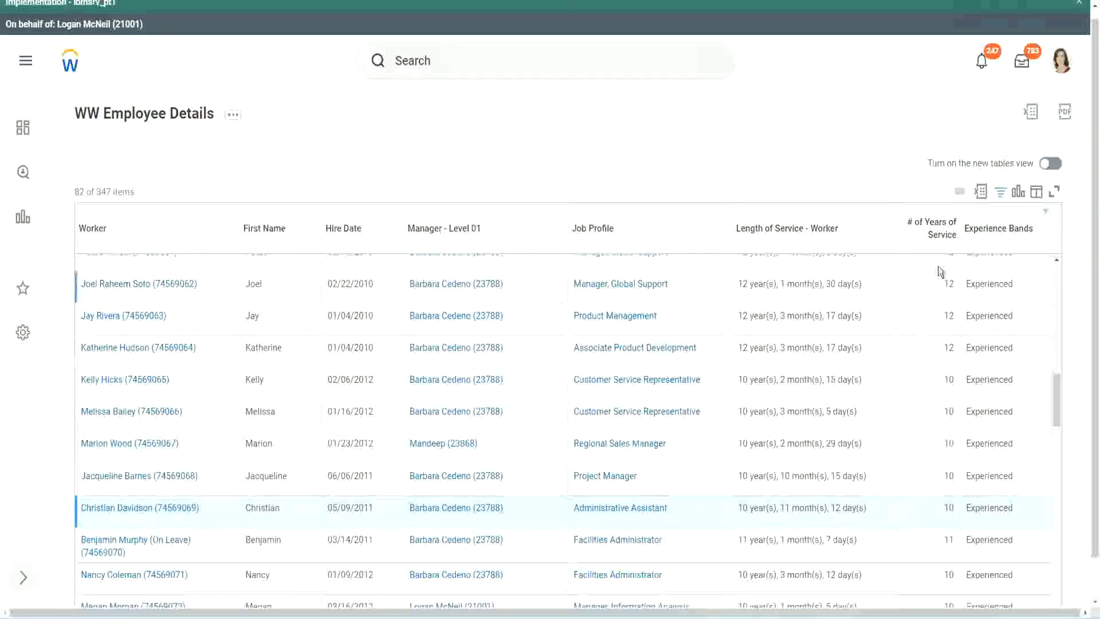
# - Compare length of service and year count across the Manager, Global Support, Administrative Assistant and Project Manager rows
pyautogui.doubleClick(950, 284)
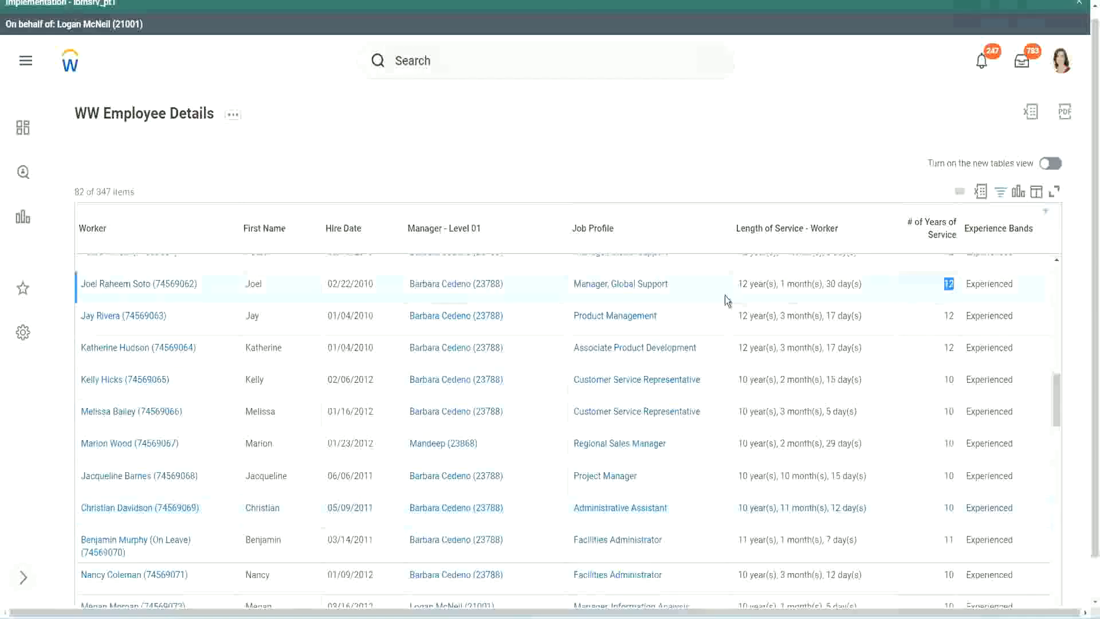
pyautogui.moveTo(738, 285); pyautogui.dragTo(877, 283)
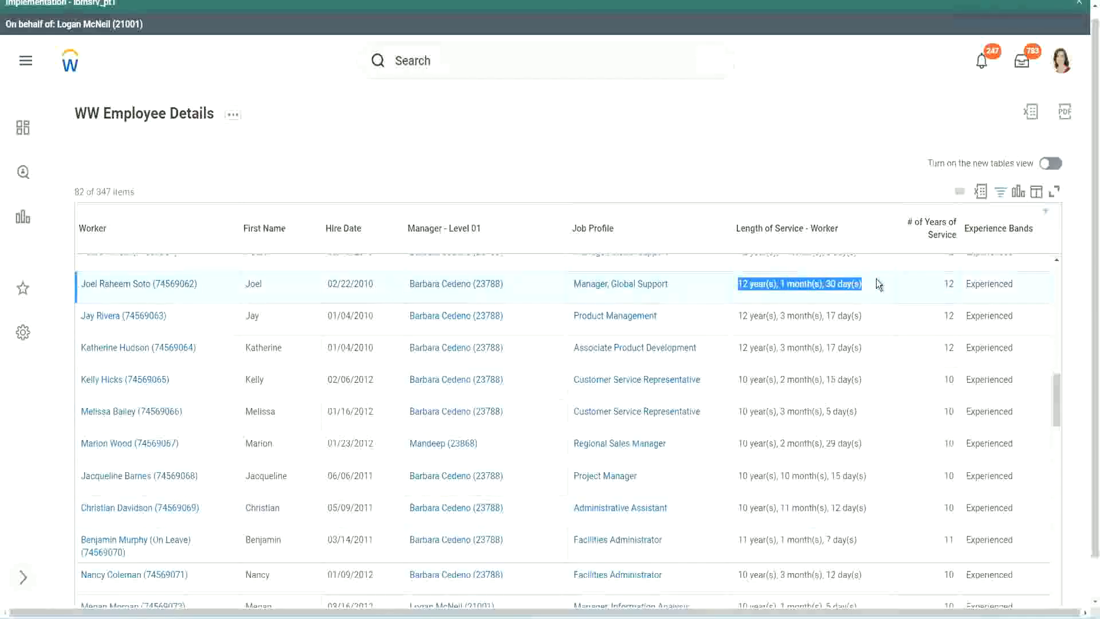
pyautogui.click(854, 506)
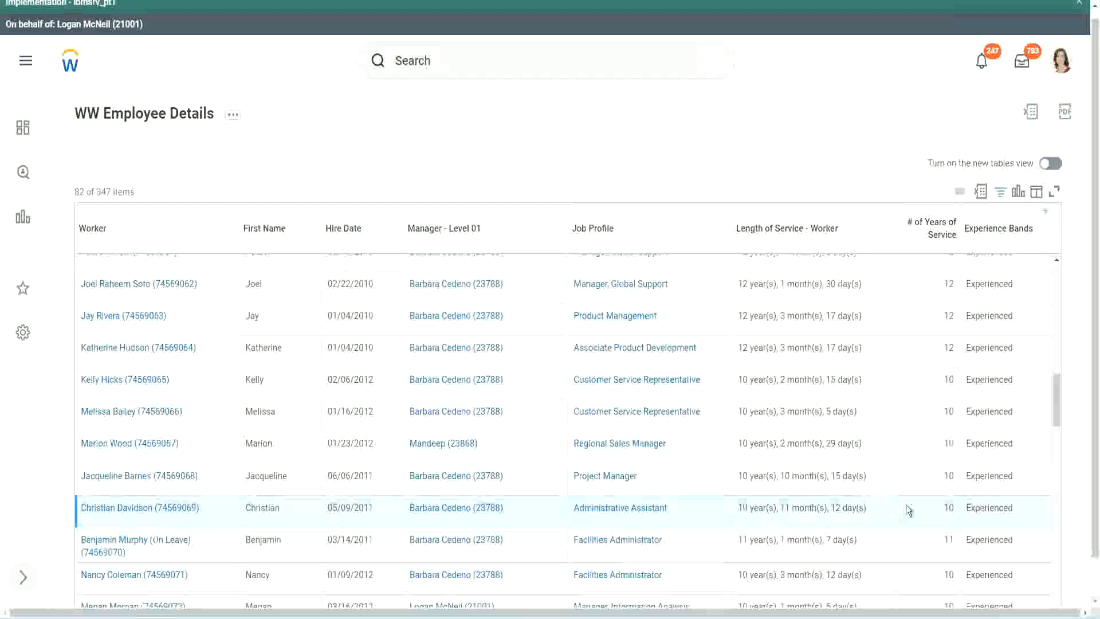
pyautogui.doubleClick(949, 507)
pyautogui.click(908, 511)
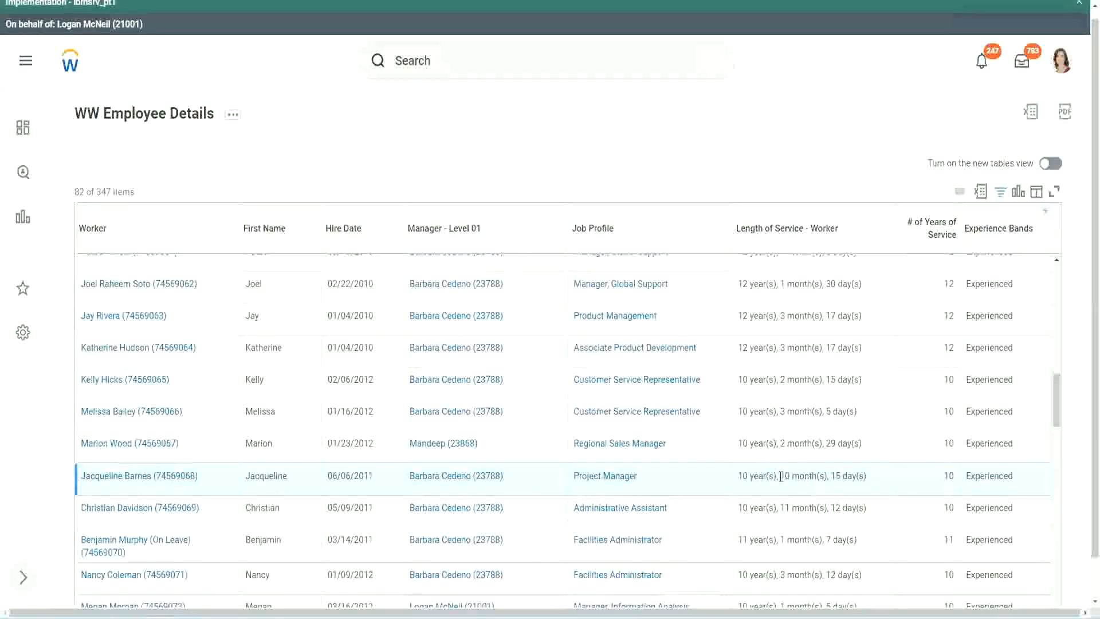
pyautogui.doubleClick(785, 475)
pyautogui.click(821, 476)
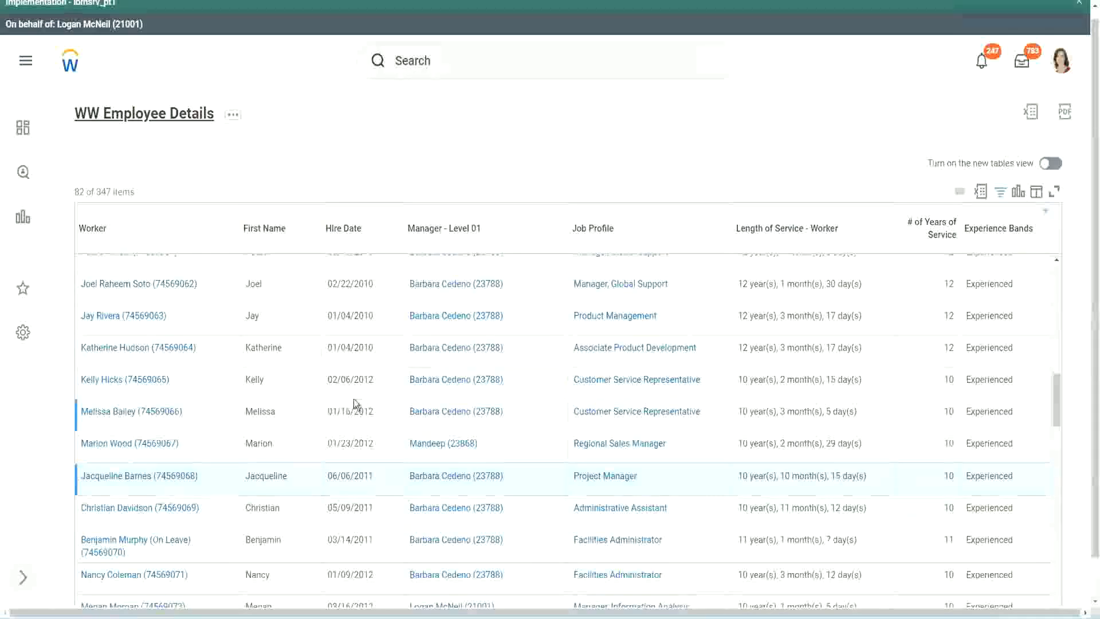
# - Open the calculated field behind the Experience Bands column in a new tab from the report definition, and dismiss the Implementation banner
pyautogui.scroll(-4, 355, 400)
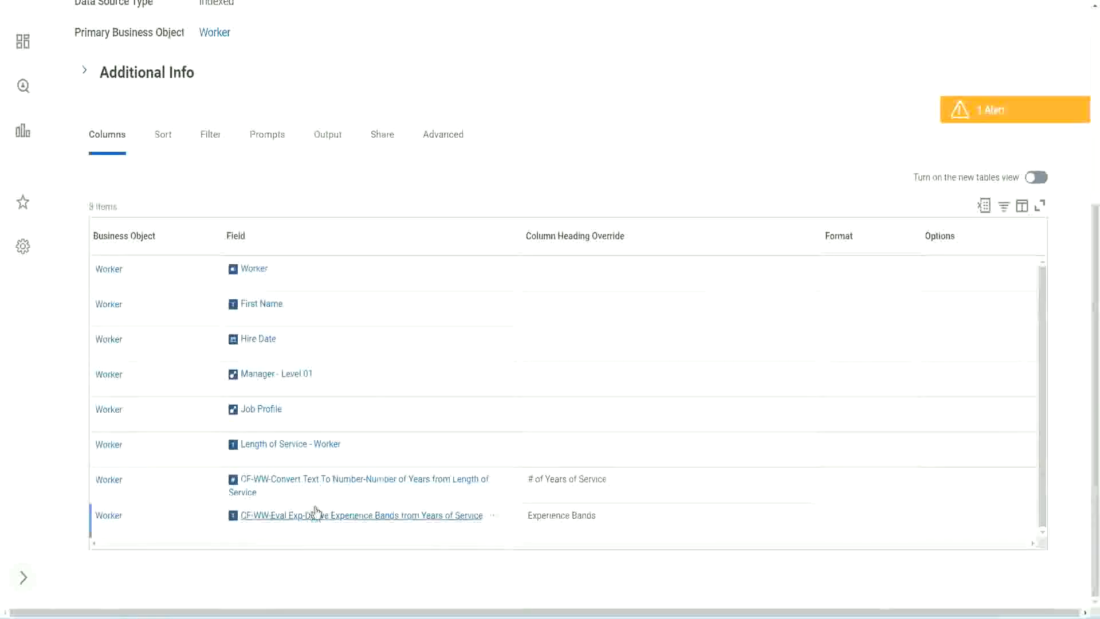
pyautogui.rightClick(298, 519)
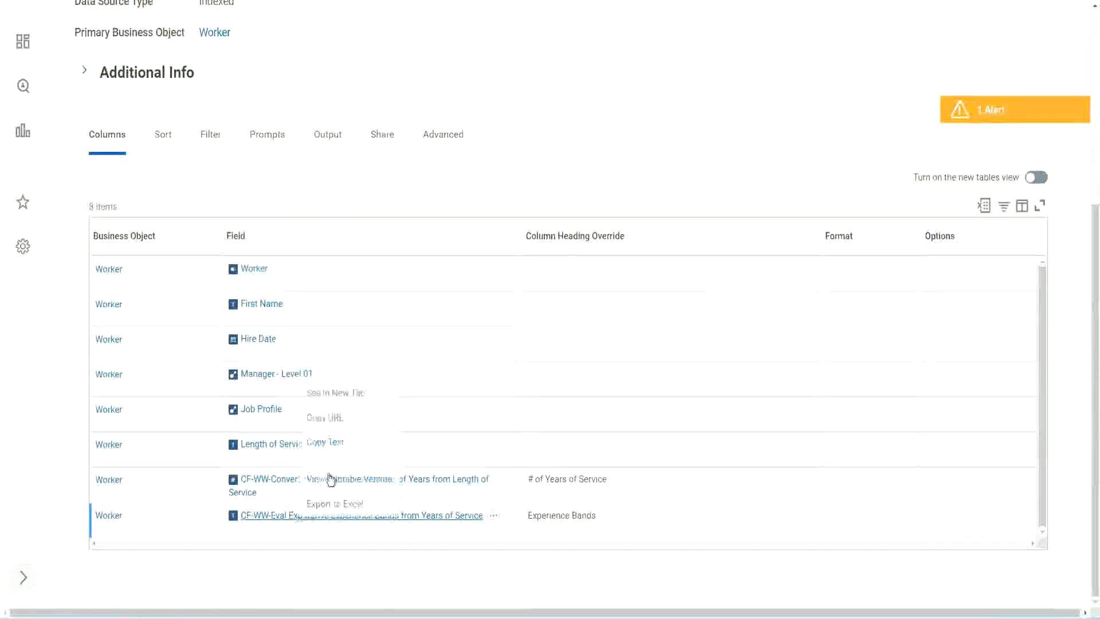
pyautogui.click(346, 393)
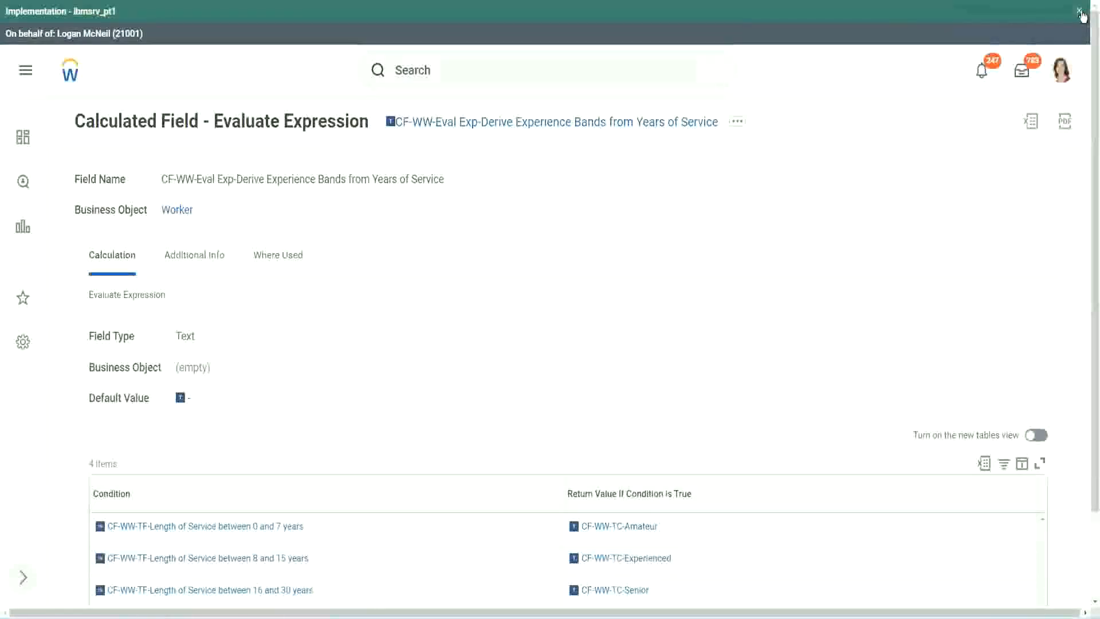
pyautogui.click(1080, 12)
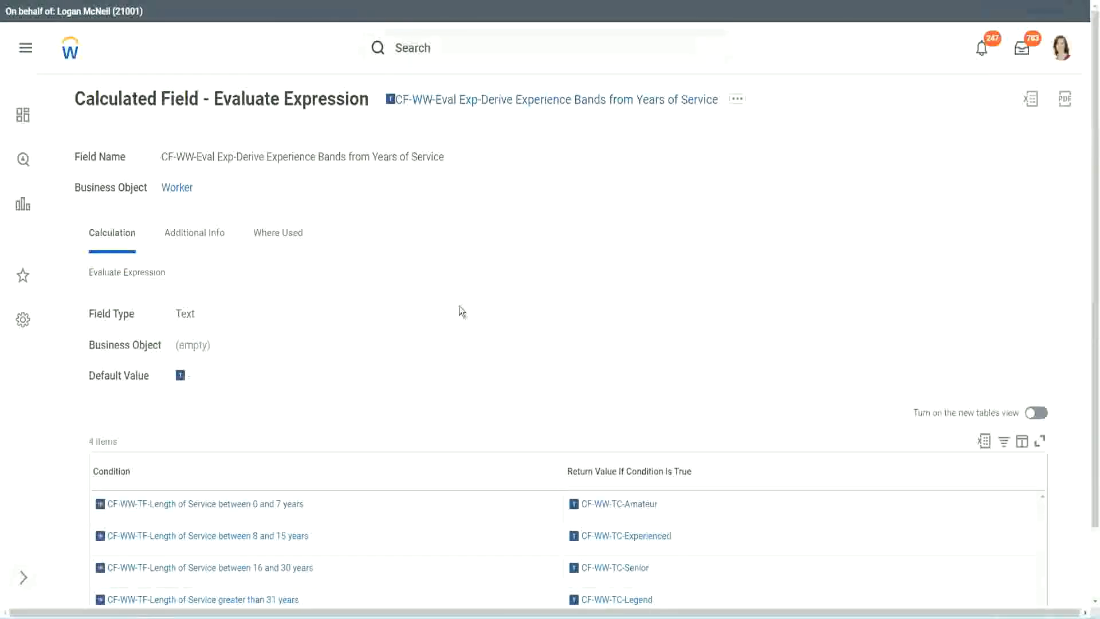
# - Review the calculated field's conditions and return values, and copy its name, CF-WW-Eval Exp-Derive Experience Bands from Years of Service
pyautogui.scroll(-1, 462, 312)
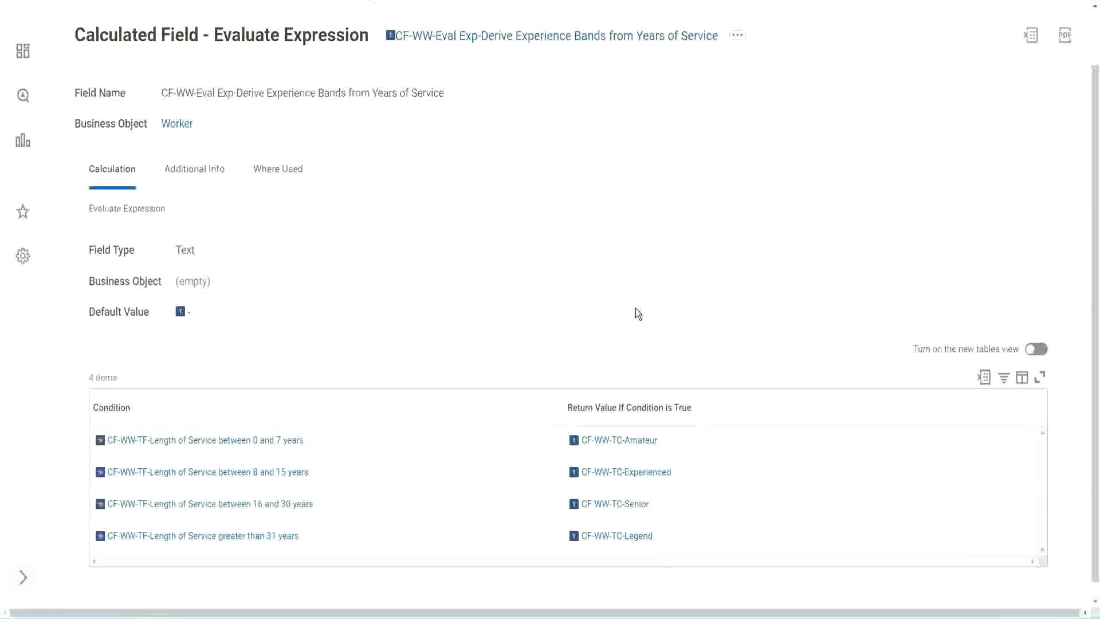
pyautogui.click(499, 405)
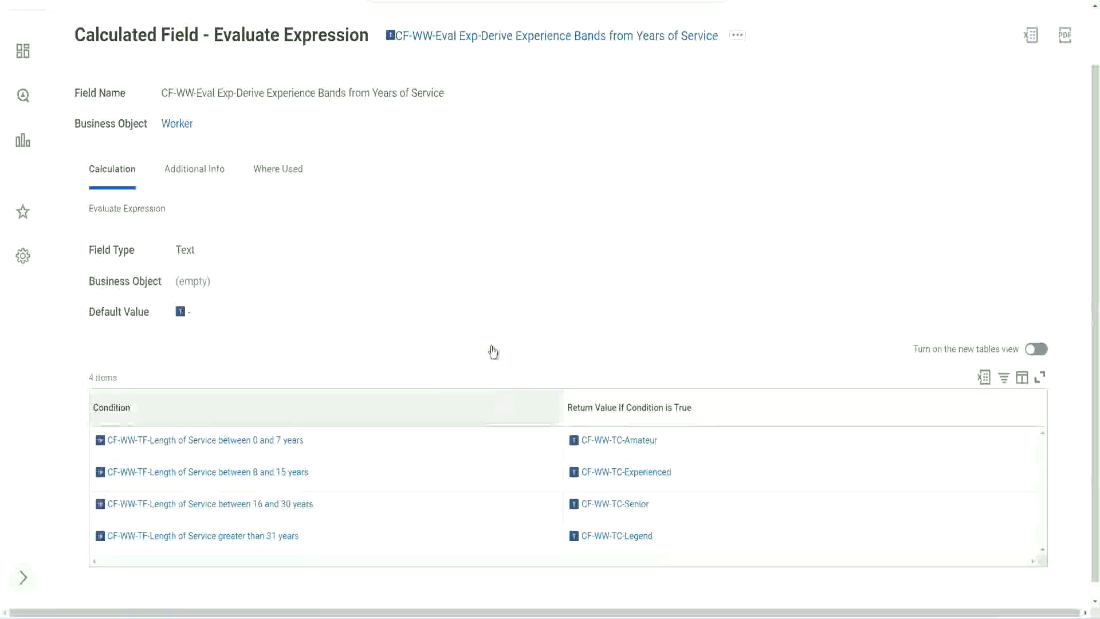
pyautogui.click(491, 264)
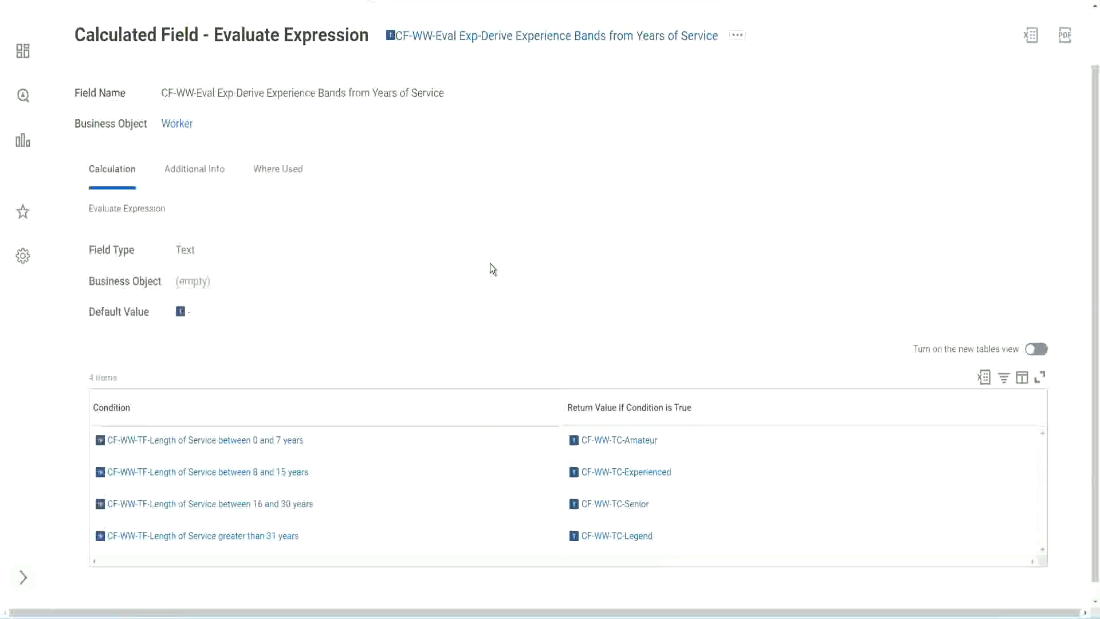
pyautogui.rightClick(485, 43)
pyautogui.click(512, 104)
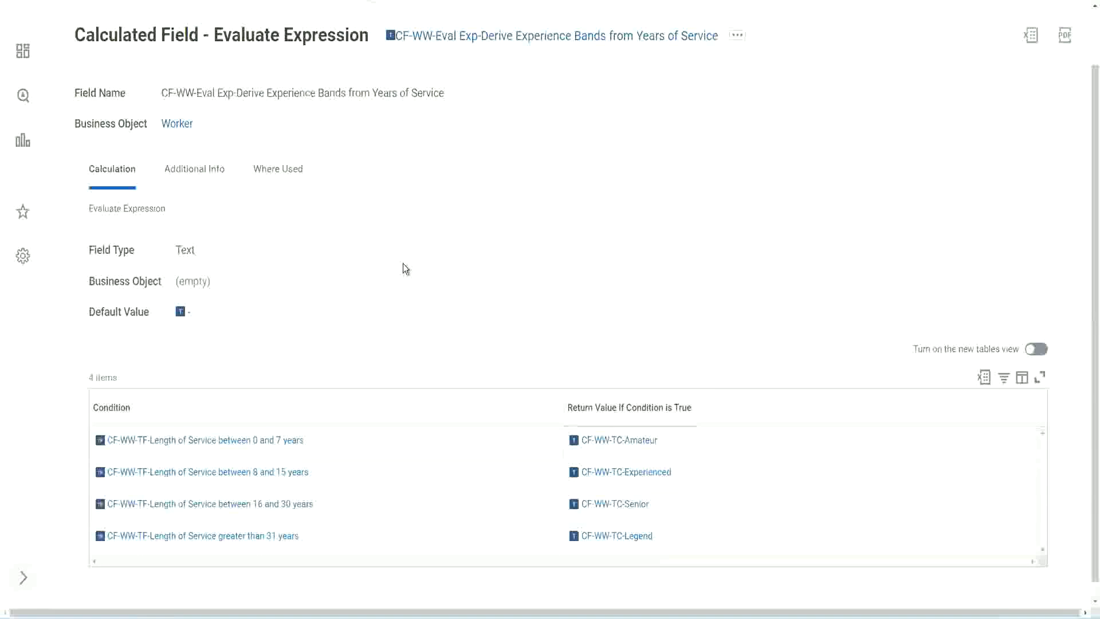
pyautogui.scroll(1, 427, 227)
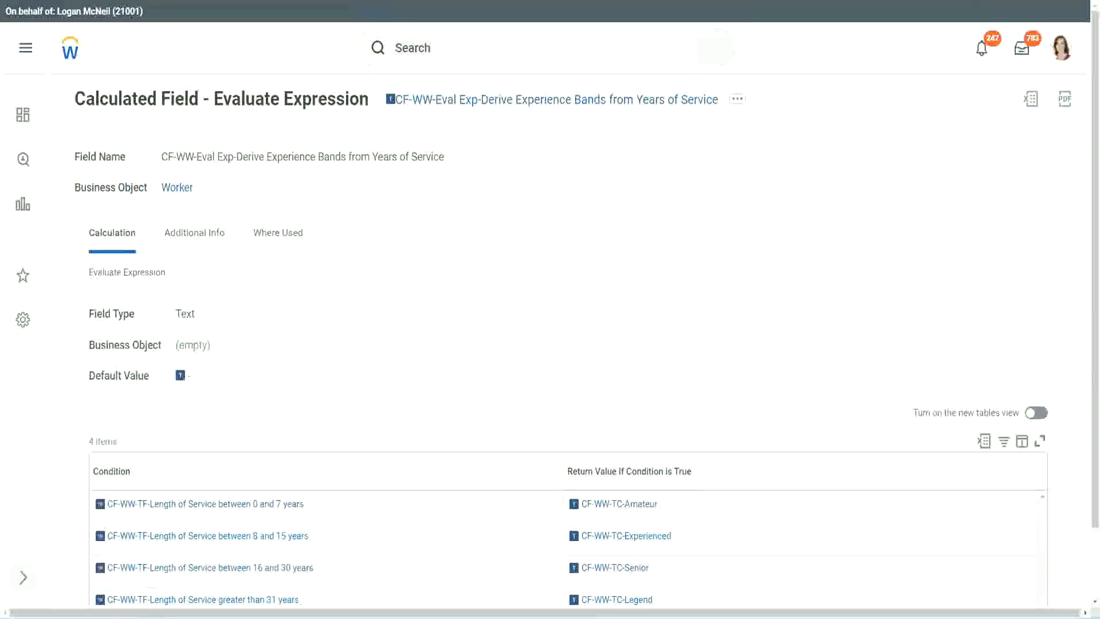
# - Return to the custom report's browser tab, search for "create cal field" and start the Create Calculated Field task
pyautogui.hotkey('ctrl', 'shift', 'Tab')
pyautogui.scroll(5, 417, 89)
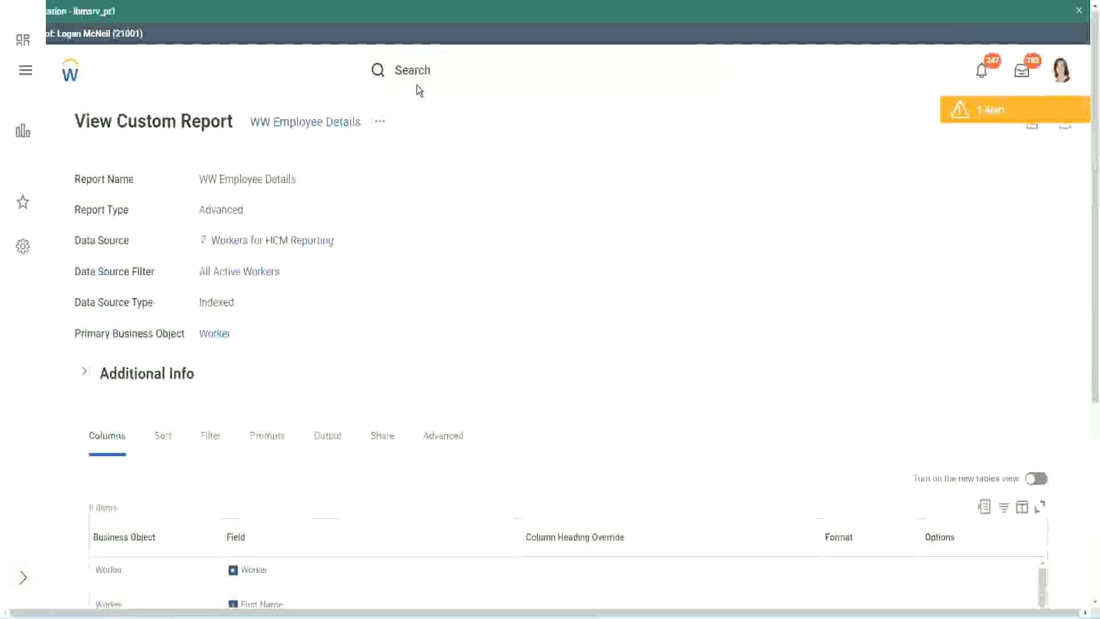
pyautogui.click(446, 68)
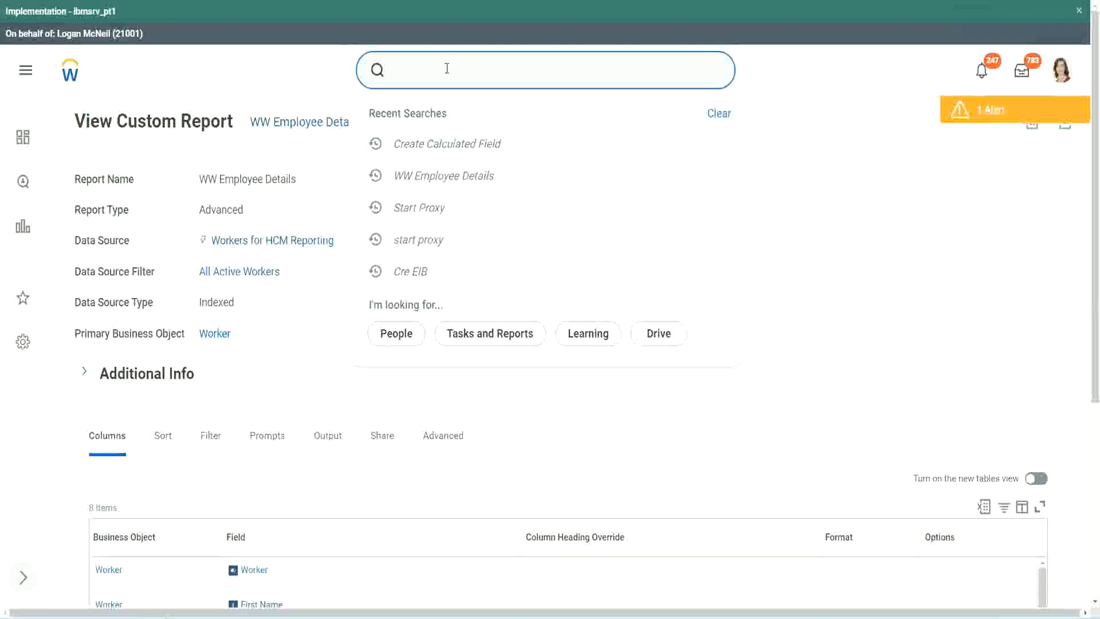
pyautogui.write('create cal field')
pyautogui.click(460, 118)
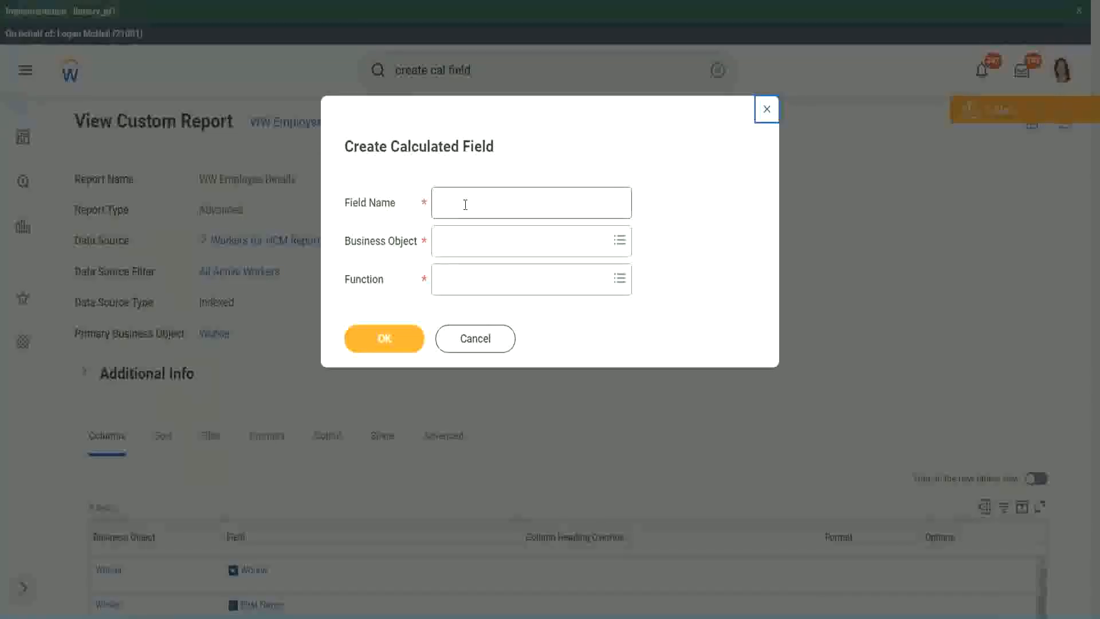
# - Paste the copied name as the new calculated field's name and insert "Bands" after "Eval Exp"
pyautogui.click(465, 204)
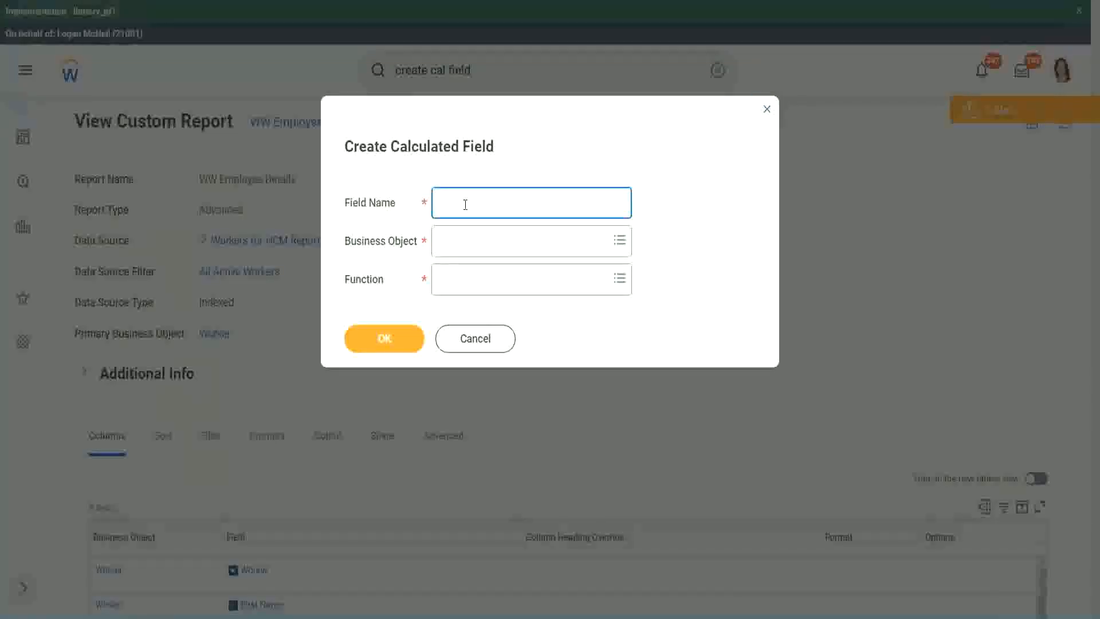
pyautogui.hotkey('ctrl', 'v')
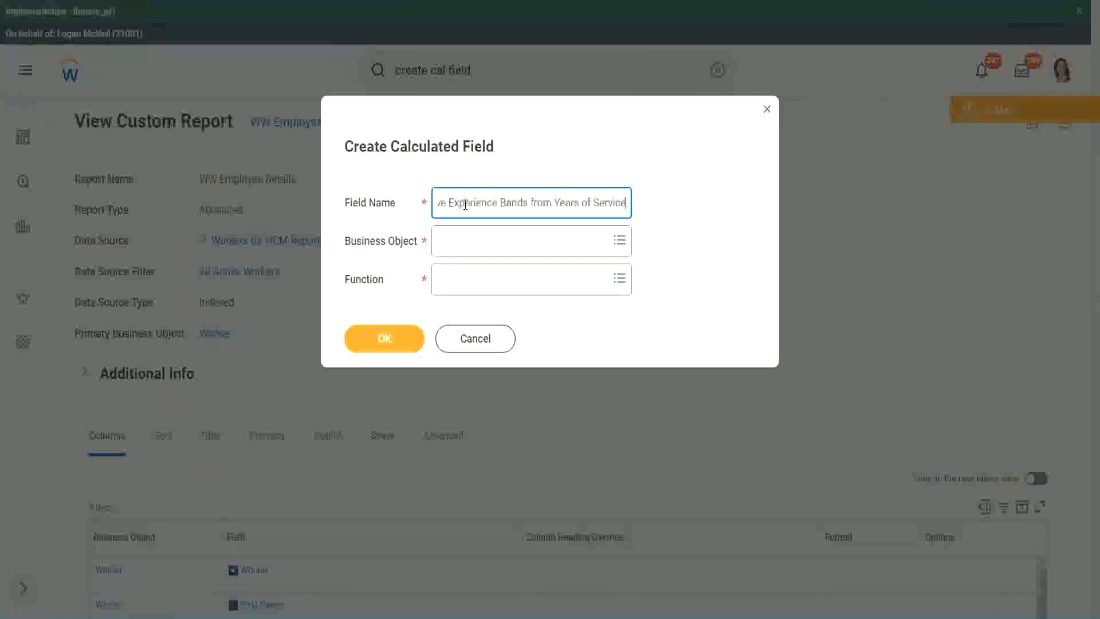
pyautogui.moveTo(498, 202); pyautogui.dragTo(403, 187)
pyautogui.click(464, 205)
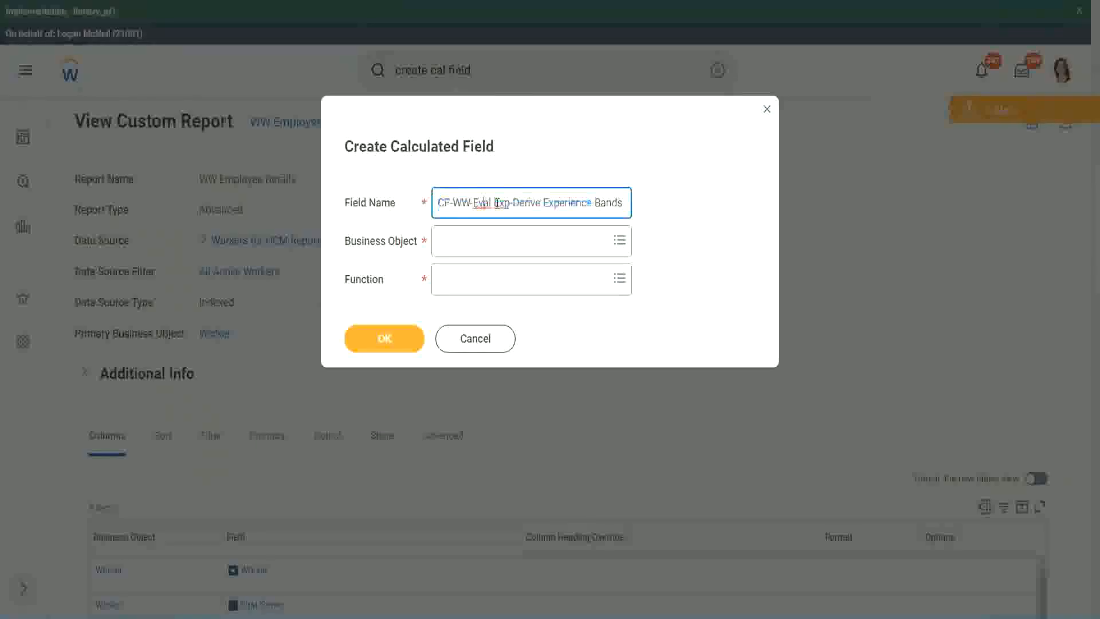
pyautogui.doubleClick(501, 202)
pyautogui.press('Right')
pyautogui.write('bands')
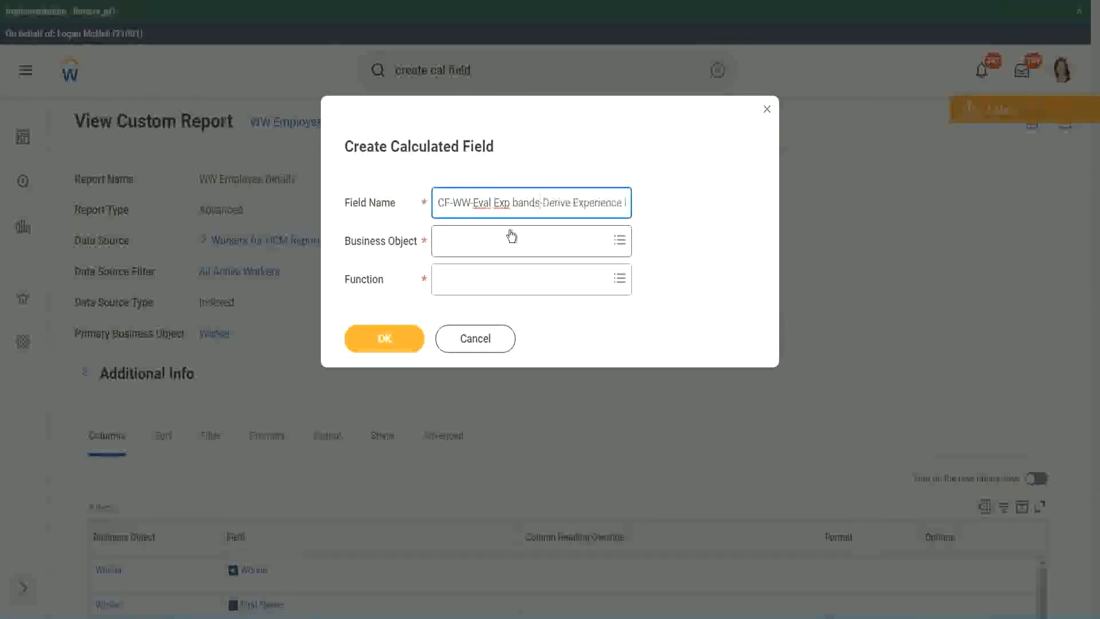
pyautogui.press('Left')
pyautogui.press('Left')
pyautogui.press('Left')
pyautogui.press('Left')
pyautogui.hotkey('shift', 'Left')
pyautogui.write('B')
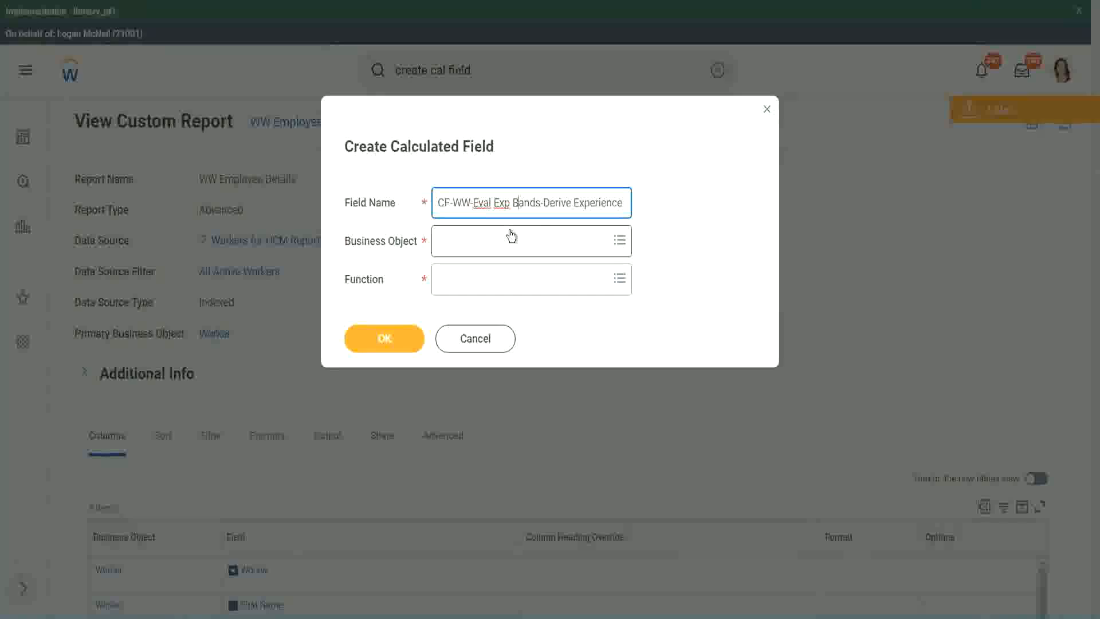
# - Replace "Derive" with "Determine" in the new calculated field's name
pyautogui.press('Right')
pyautogui.press('Right')
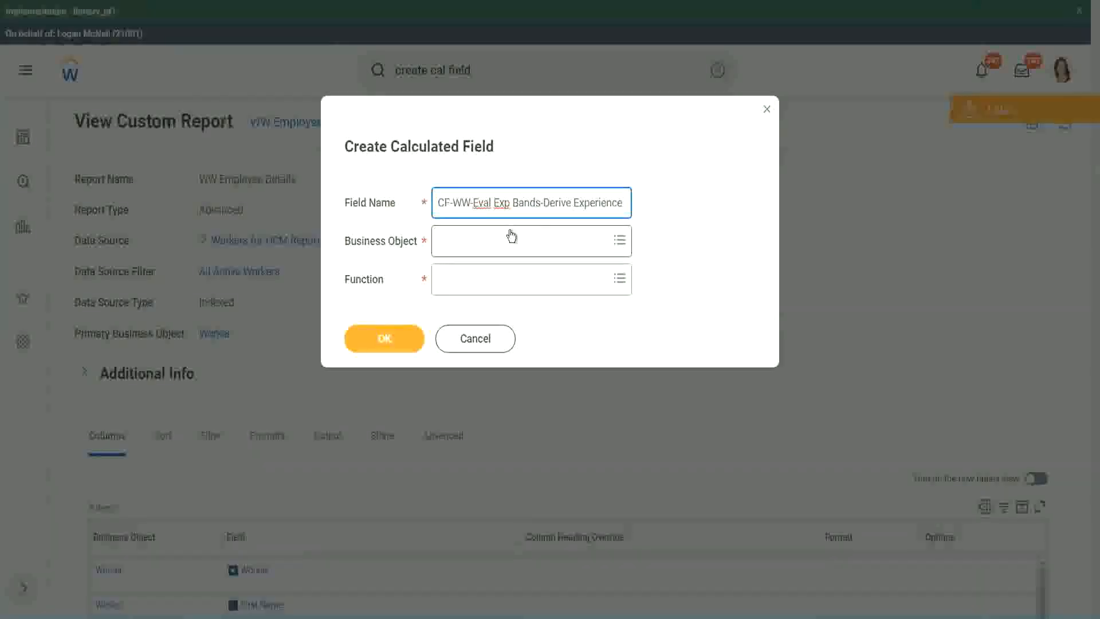
pyautogui.press('Right')
pyautogui.press('Right')
pyautogui.press('Right')
pyautogui.press('Right')
pyautogui.press('Right')
pyautogui.press('Right')
pyautogui.press('Right')
pyautogui.press('Right')
pyautogui.press('Right')
pyautogui.press('Right')
pyautogui.press('Right')
pyautogui.press('Right')
pyautogui.press('Right')
pyautogui.press('Right')
pyautogui.press('Right')
pyautogui.press('Right')
pyautogui.press('Right')
pyautogui.press('Right')
pyautogui.press('Right')
pyautogui.press('Right')
pyautogui.press('Right')
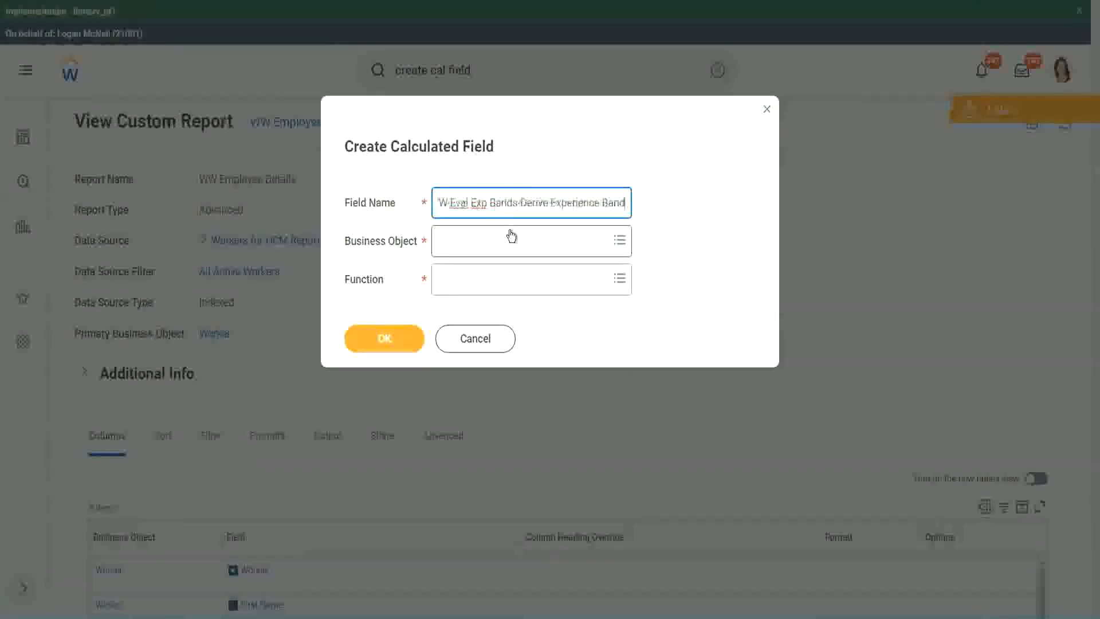
pyautogui.press('Right')
pyautogui.press('Right')
pyautogui.press('Right')
pyautogui.press('Right')
pyautogui.press('Right')
pyautogui.press('Right')
pyautogui.press('Right')
pyautogui.press('Right')
pyautogui.press('Right')
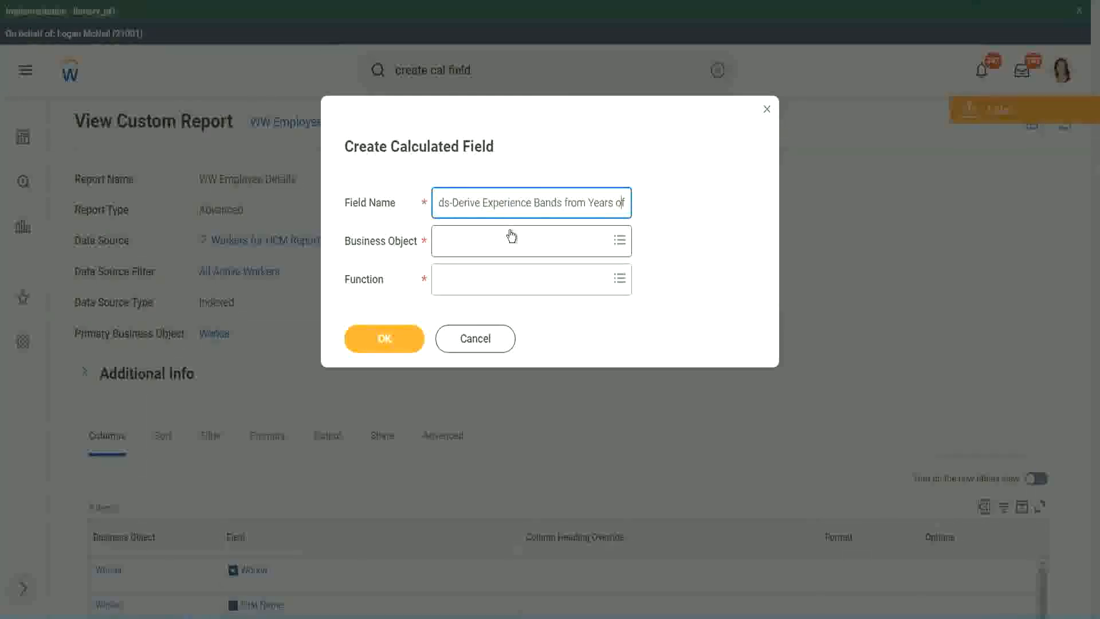
pyautogui.press('Left')
pyautogui.press('Left')
pyautogui.press('Left')
pyautogui.press('Left')
pyautogui.press('Left')
pyautogui.press('Left')
pyautogui.press('Left')
pyautogui.press('Left')
pyautogui.press('Left')
pyautogui.press('Left')
pyautogui.press('Left')
pyautogui.press('Left')
pyautogui.press('Left')
pyautogui.press('Left')
pyautogui.press('Left')
pyautogui.press('Left')
pyautogui.press('Left')
pyautogui.press('Left')
pyautogui.press('Left')
pyautogui.press('Left')
pyautogui.hotkey('shift', 'Left')
pyautogui.hotkey('shift', 'Left')
pyautogui.hotkey('shift', 'Left')
pyautogui.hotkey('shift', 'Left')
pyautogui.hotkey('shift', 'Left')
pyautogui.hotkey('shift', 'Left')
pyautogui.write('Determine')
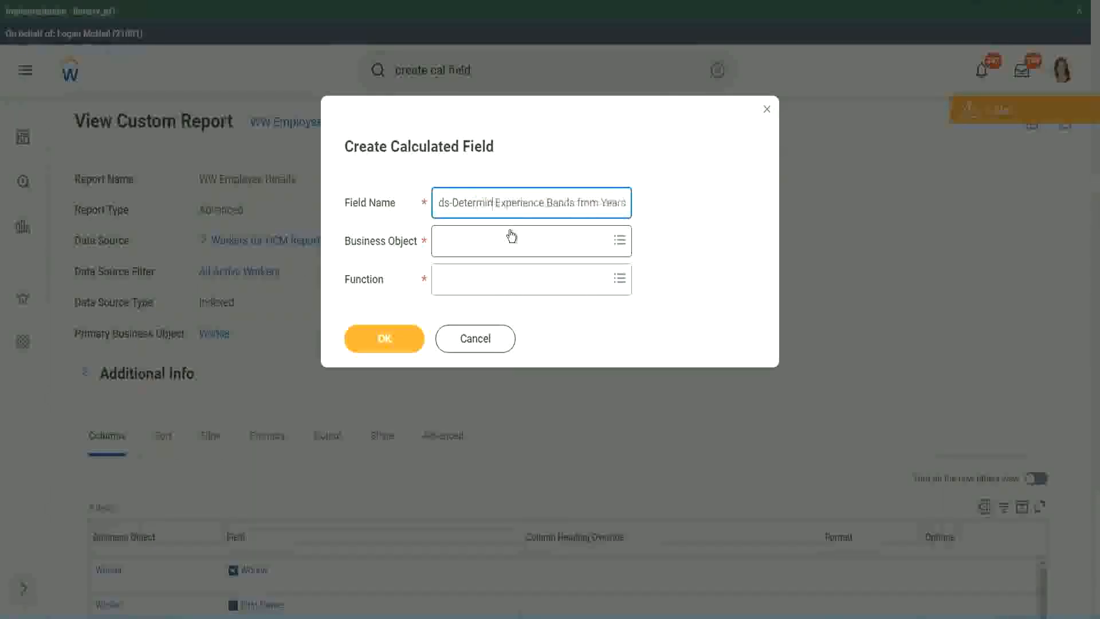
pyautogui.press('Right')
pyautogui.press('Right')
pyautogui.press('Right')
pyautogui.press('Right')
pyautogui.press('Right')
pyautogui.press('Right')
pyautogui.press('Right')
pyautogui.press('Right')
pyautogui.press('Right')
pyautogui.press('Right')
pyautogui.press('Right')
pyautogui.press('Right')
pyautogui.press('Right')
pyautogui.press('Right')
pyautogui.press('Right')
pyautogui.press('Right')
pyautogui.press('Right')
pyautogui.press('Right')
pyautogui.press('Right')
pyautogui.press('Right')
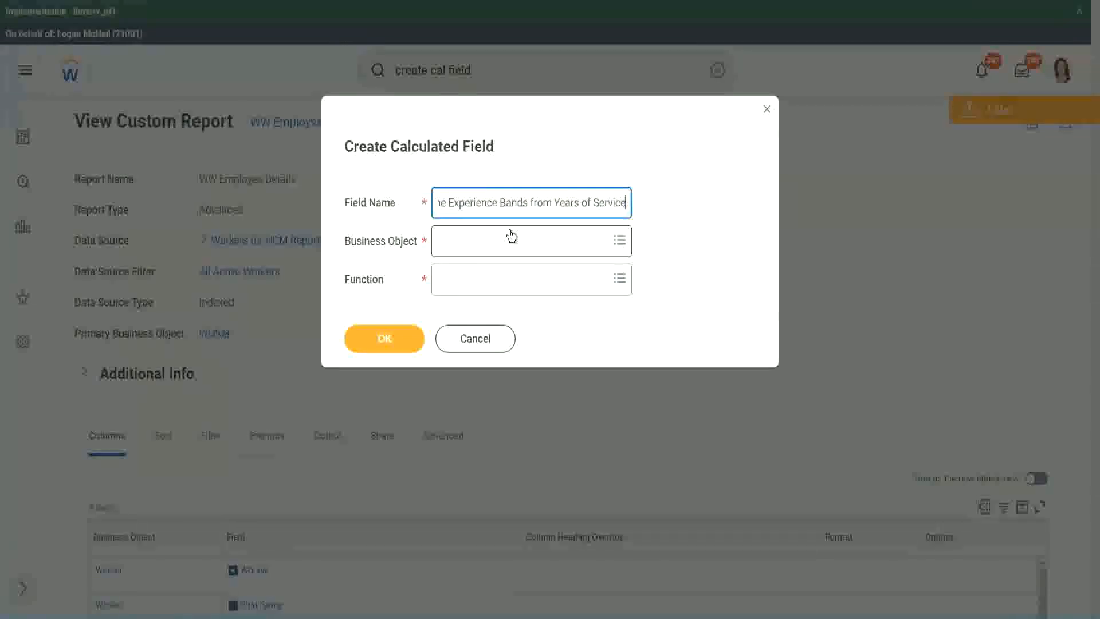
# - Set the new calculated field's business object to Worker
pyautogui.click(489, 241)
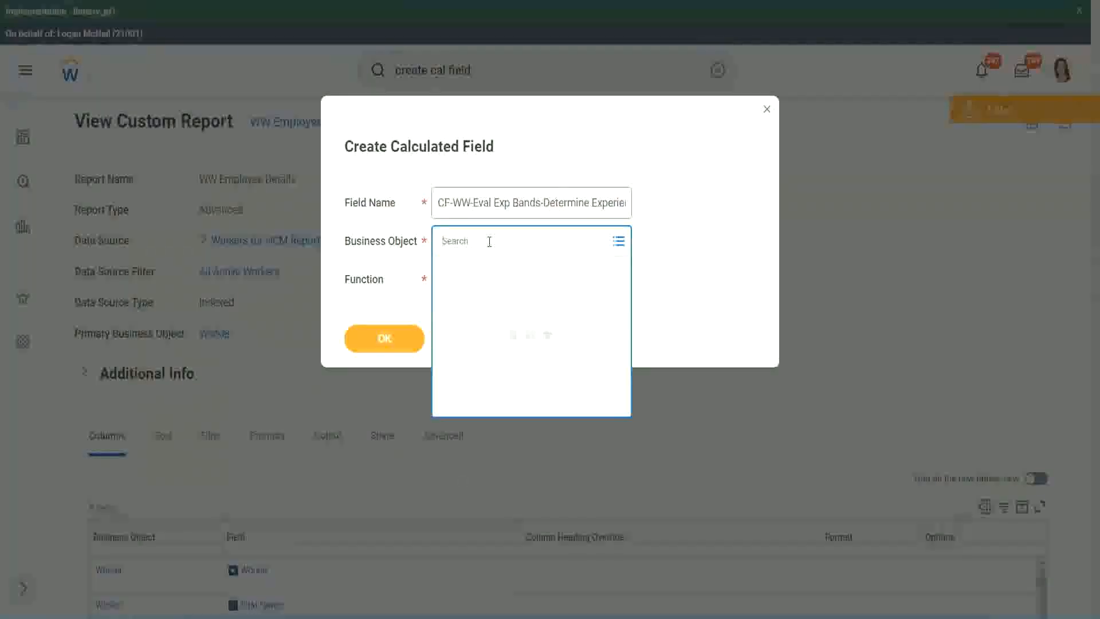
pyautogui.write('work')
pyautogui.press('Return')
pyautogui.write('er')
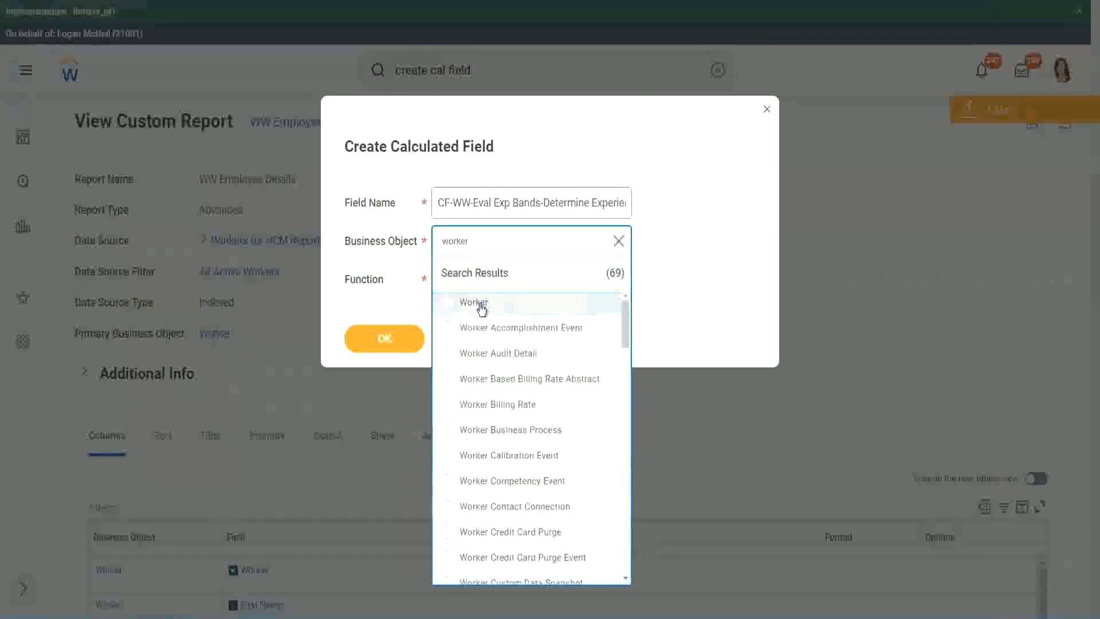
pyautogui.click(479, 304)
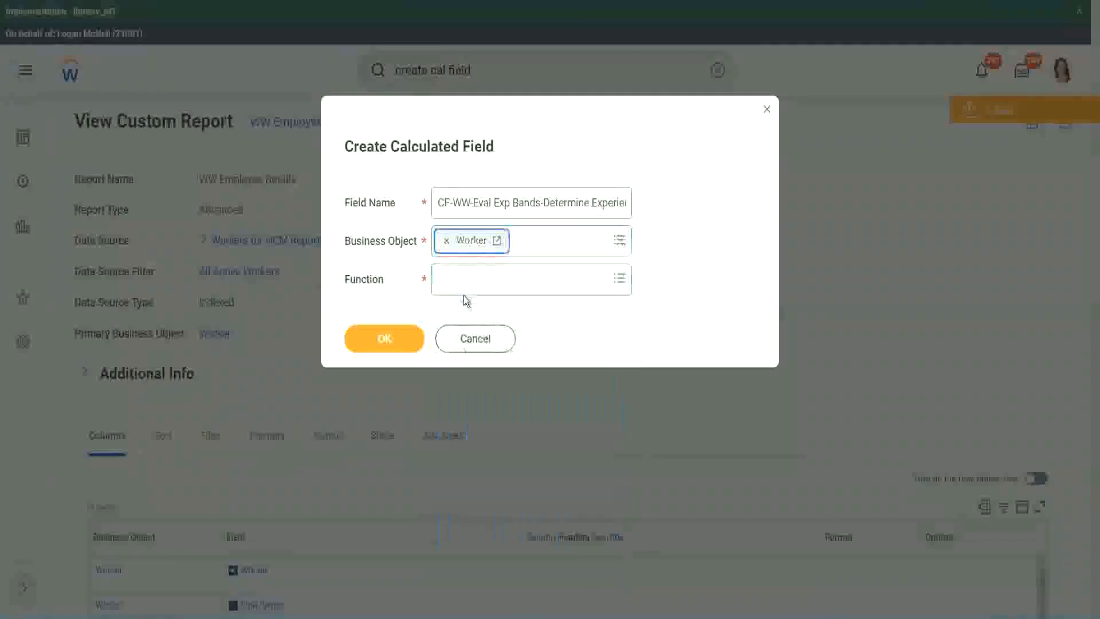
# - Search the functions for "eval exp" and choose Evaluate Expression Band for the calculated field
pyautogui.click(465, 276)
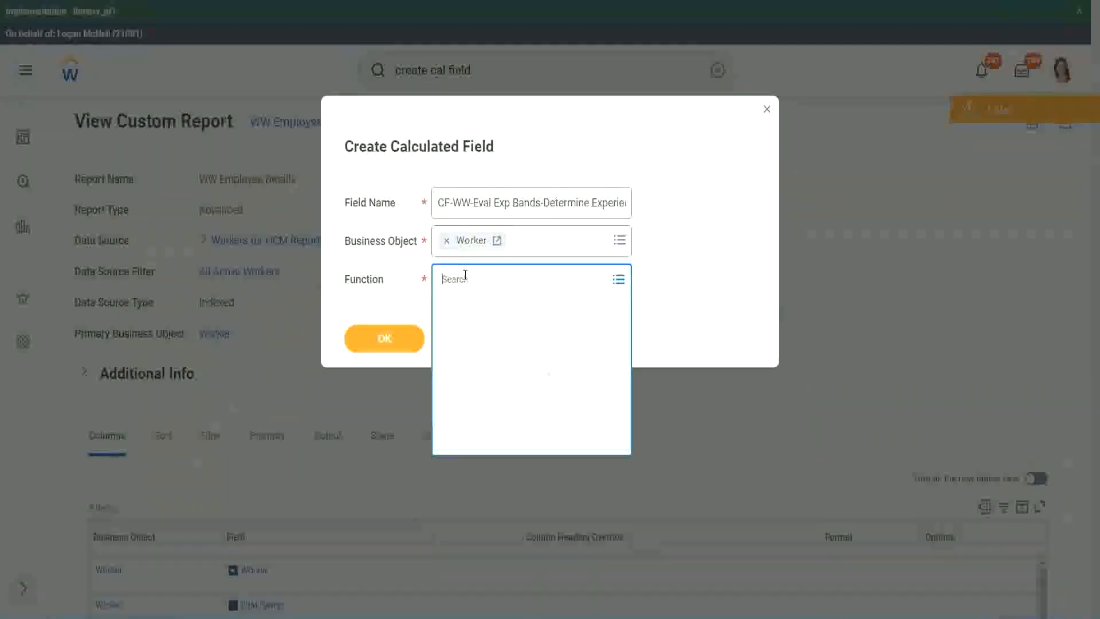
pyautogui.write('eval ex')
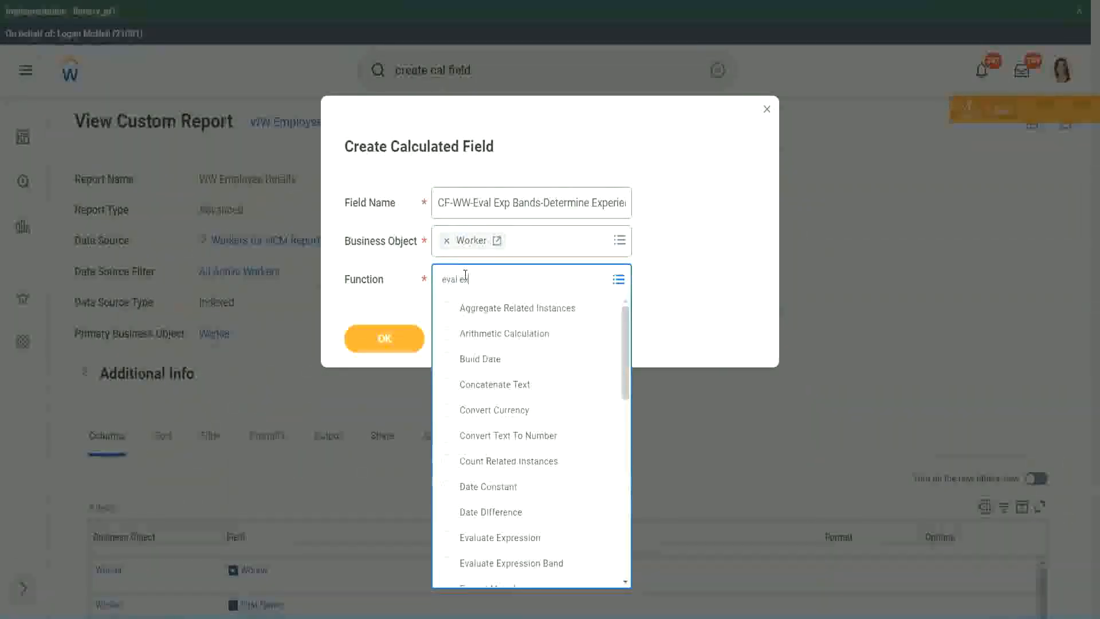
pyautogui.write('p')
pyautogui.press('Return')
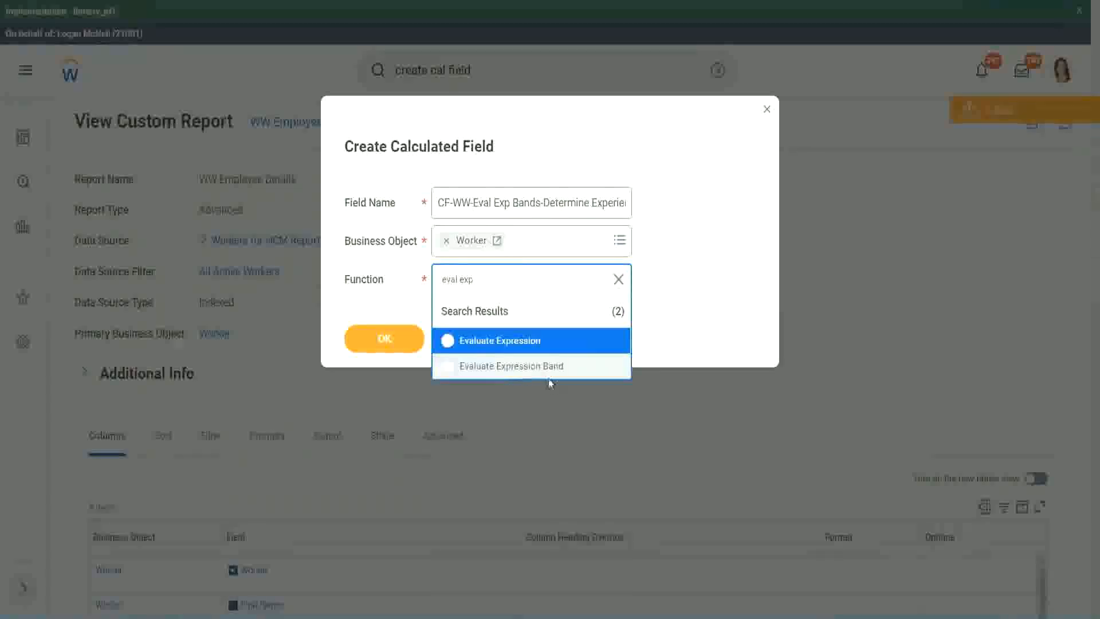
pyautogui.click(555, 370)
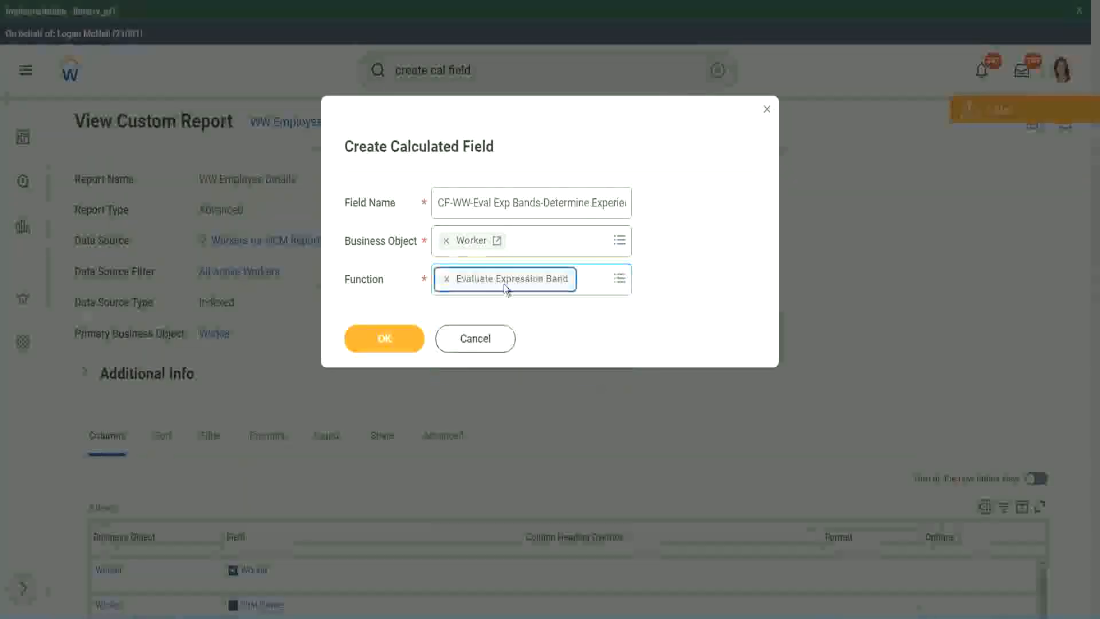
# - Shorten "Bands" to "Band" after "Eval Exp" in the field name and confirm the calculated field's creation details
pyautogui.click(541, 202)
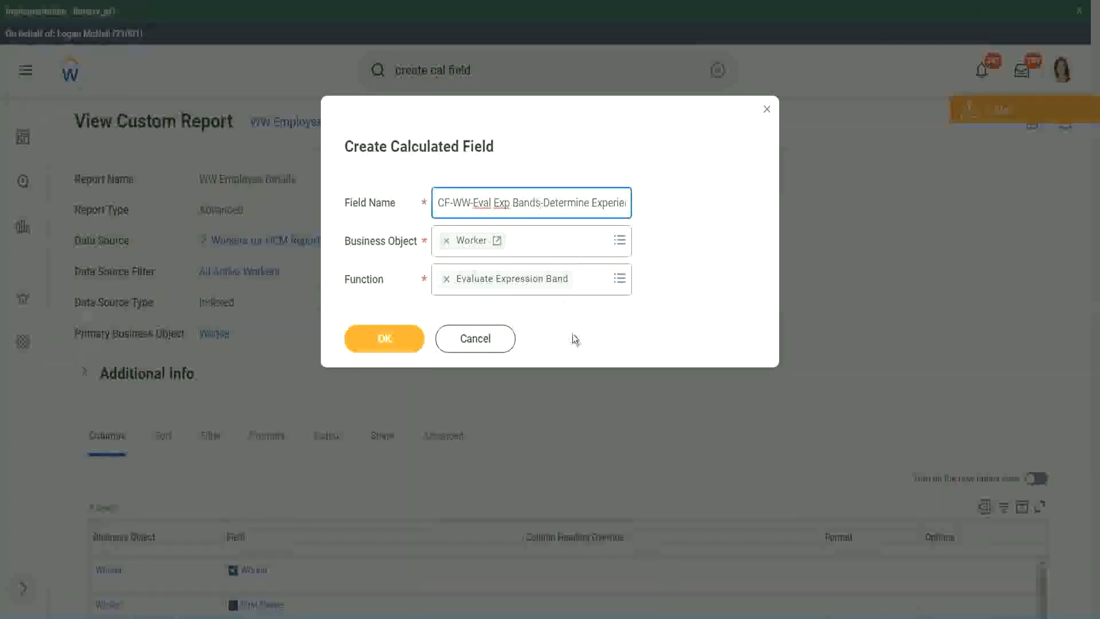
pyautogui.press('BackSpace')
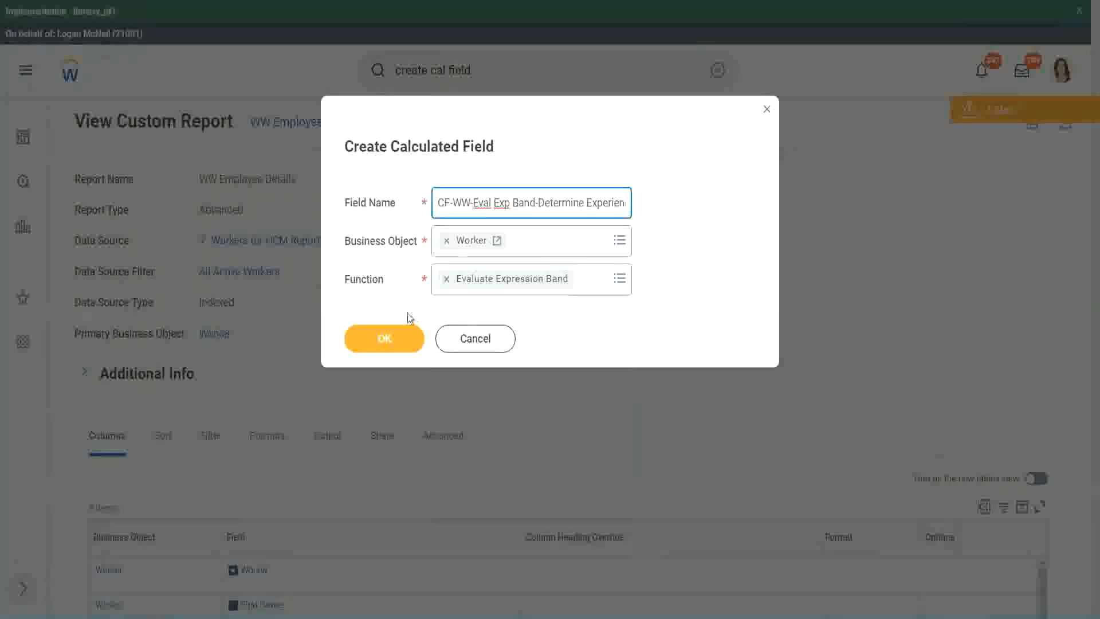
pyautogui.click(385, 338)
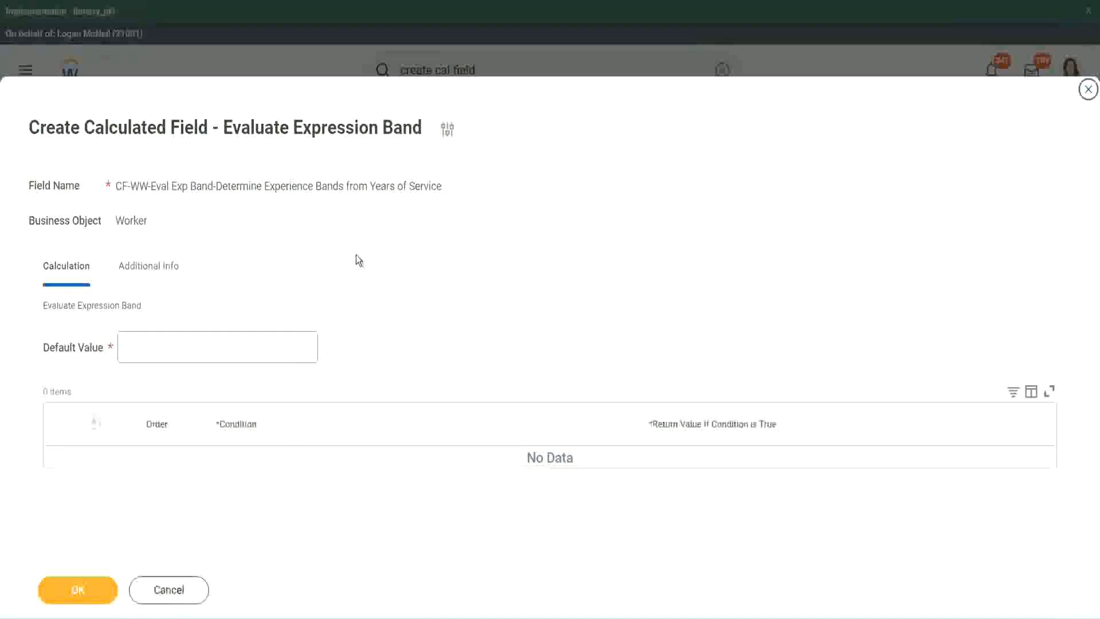
# - Set the default value to "-" and add the first condition row
pyautogui.click(159, 354)
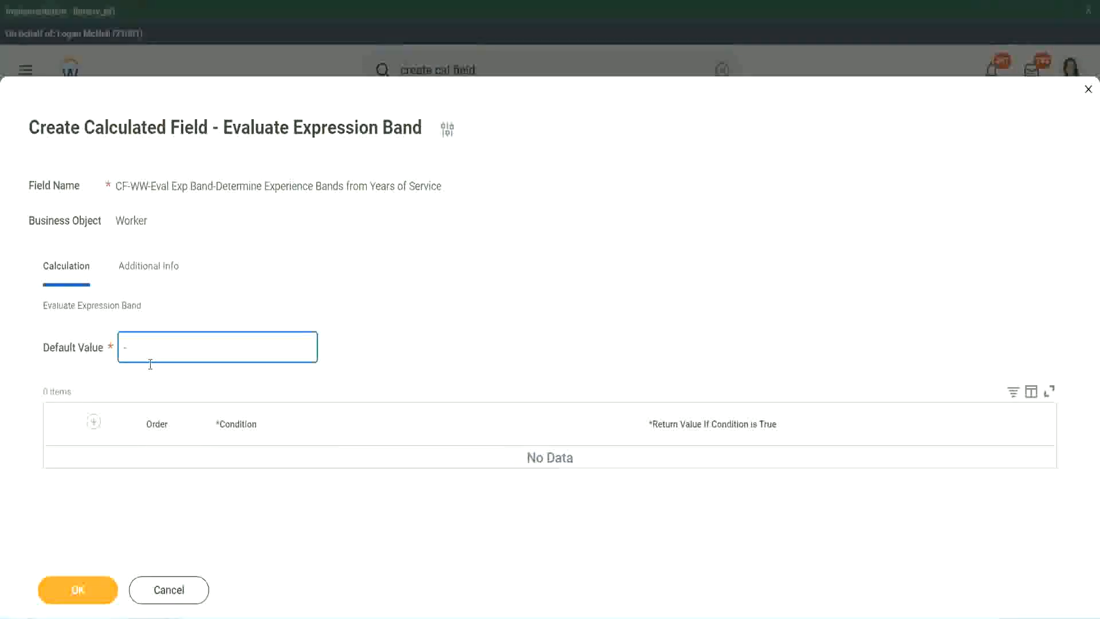
pyautogui.click(95, 422)
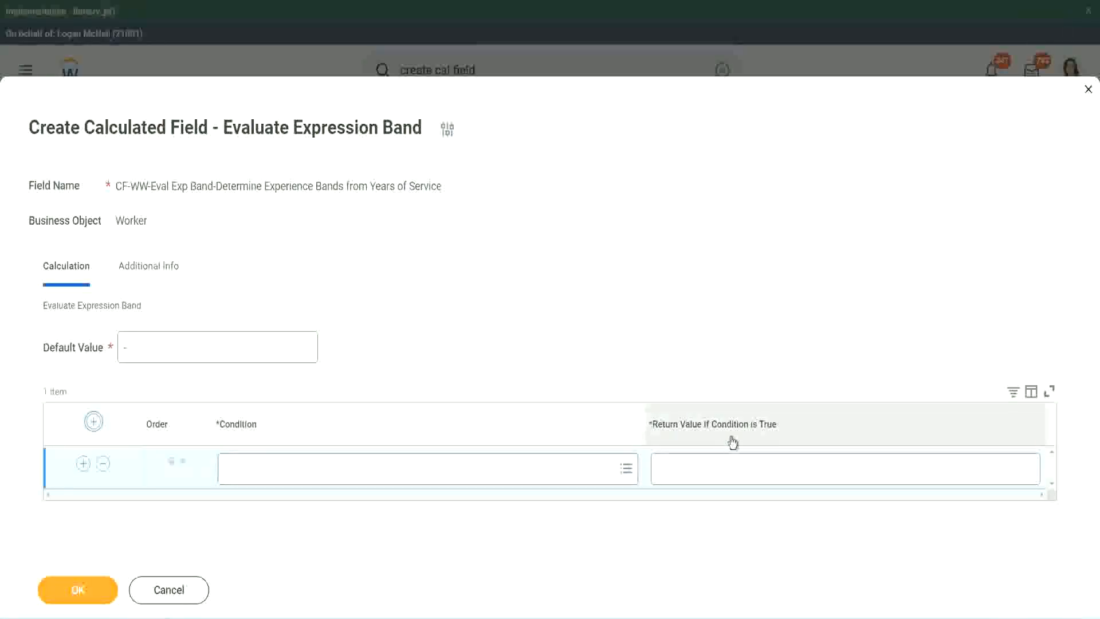
pyautogui.click(716, 468)
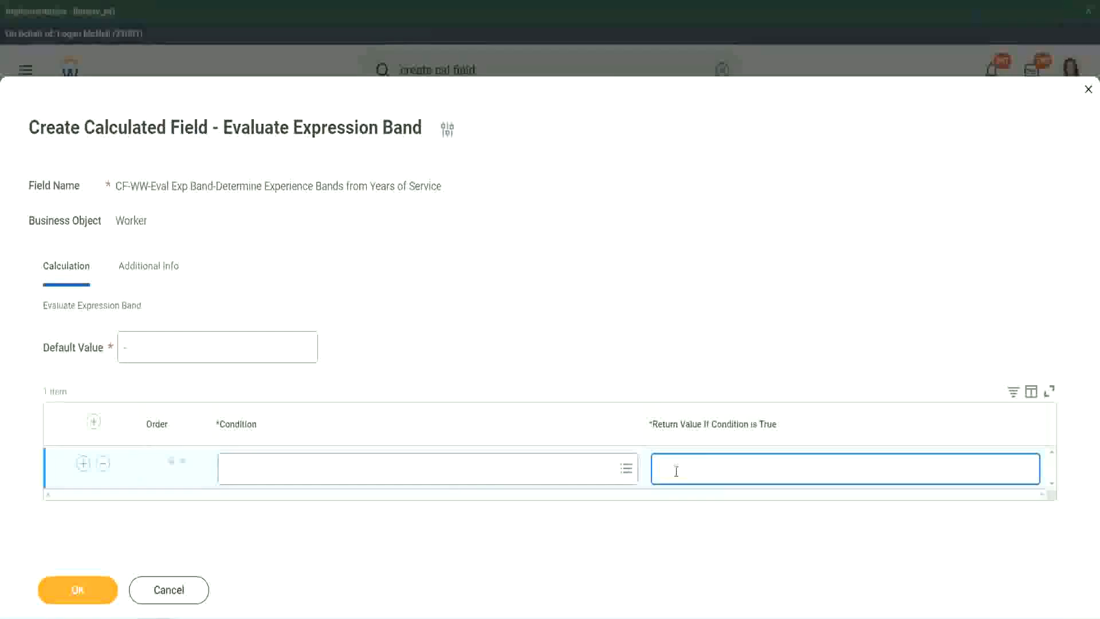
pyautogui.write('adkadjaidjaijdi')
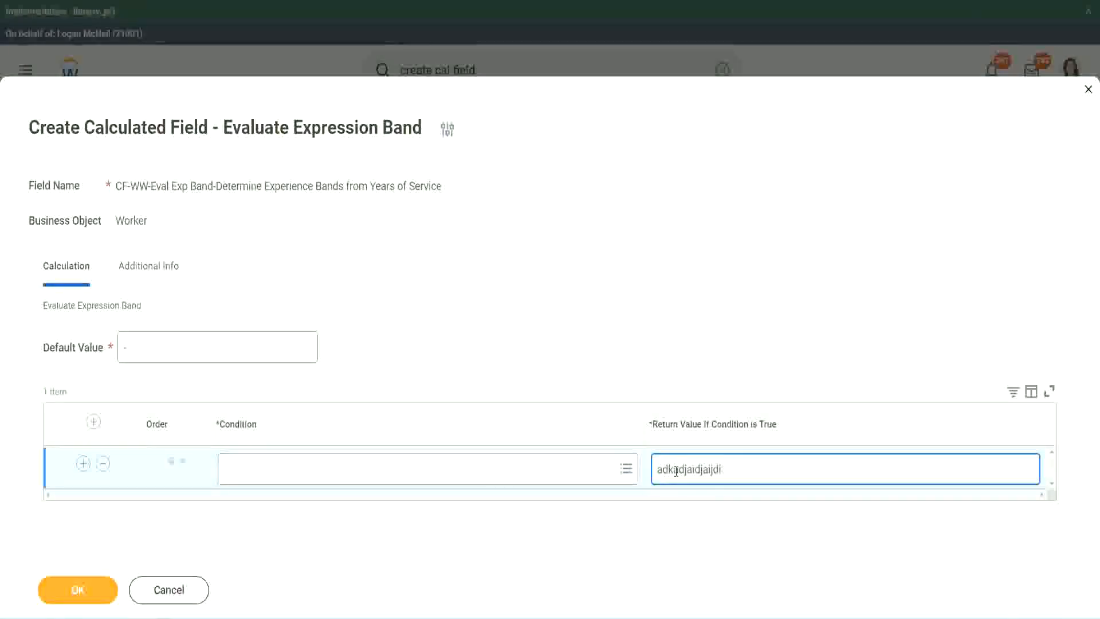
pyautogui.press('BackSpace')
pyautogui.press('BackSpace')
pyautogui.press('BackSpace')
pyautogui.press('BackSpace')
pyautogui.press('BackSpace')
pyautogui.press('BackSpace')
pyautogui.press('BackSpace')
pyautogui.press('BackSpace')
pyautogui.press('BackSpace')
pyautogui.press('BackSpace')
pyautogui.press('BackSpace')
pyautogui.press('BackSpace')
pyautogui.press('BackSpace')
pyautogui.press('BackSpace')
pyautogui.press('BackSpace')
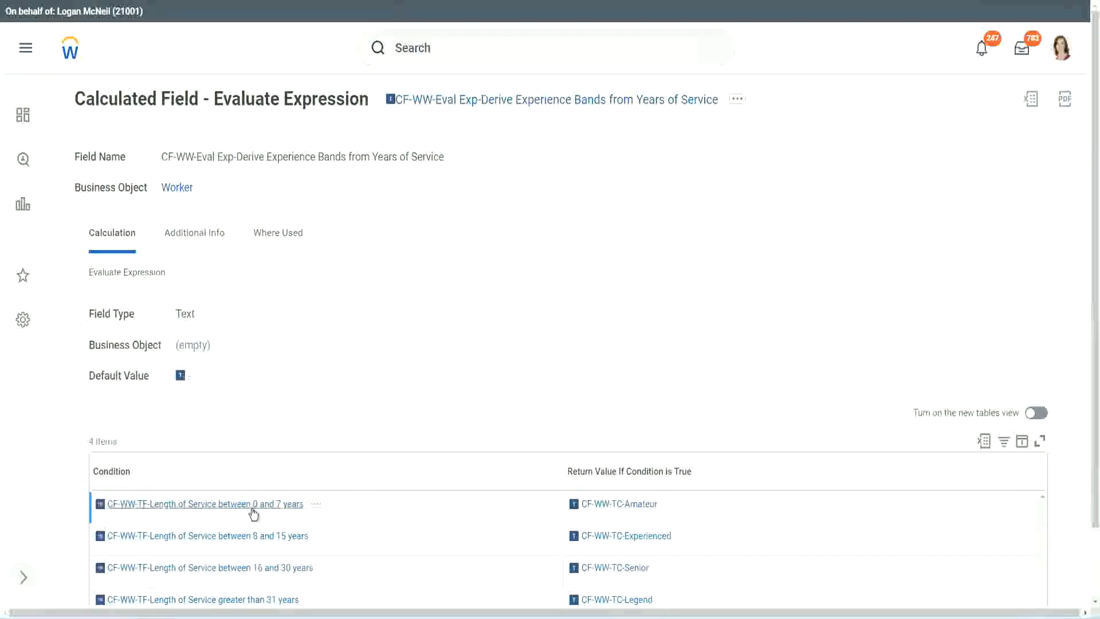
# - Copy CF-WW-TF-Length of Service between 0 and 7 years from the existing calculated field into the first condition, returning Amateur
pyautogui.rightClick(254, 511)
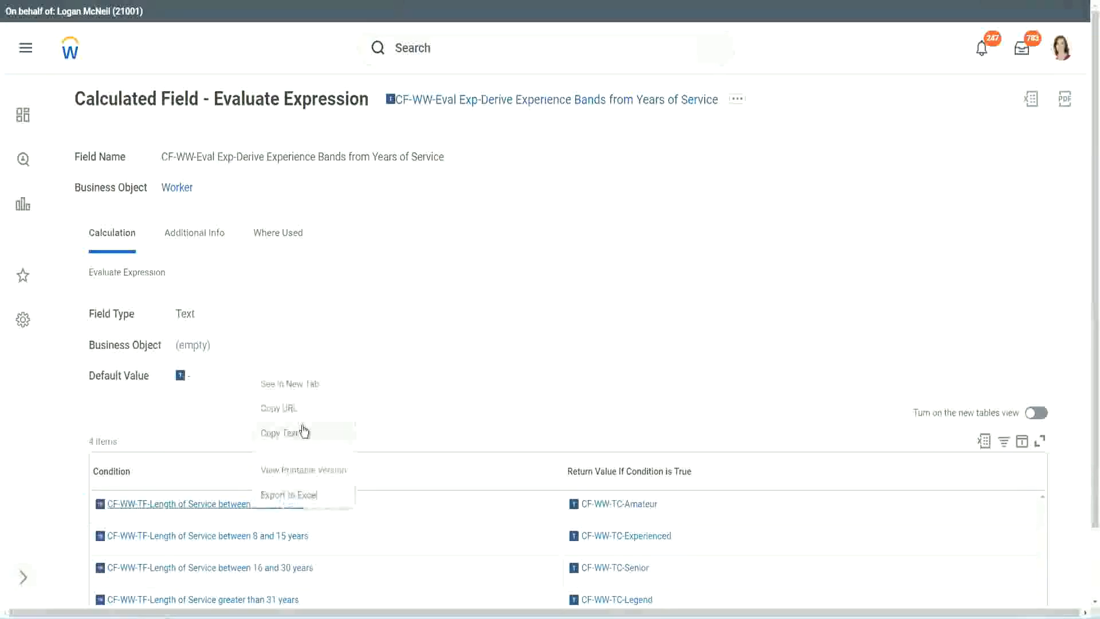
pyautogui.click(286, 433)
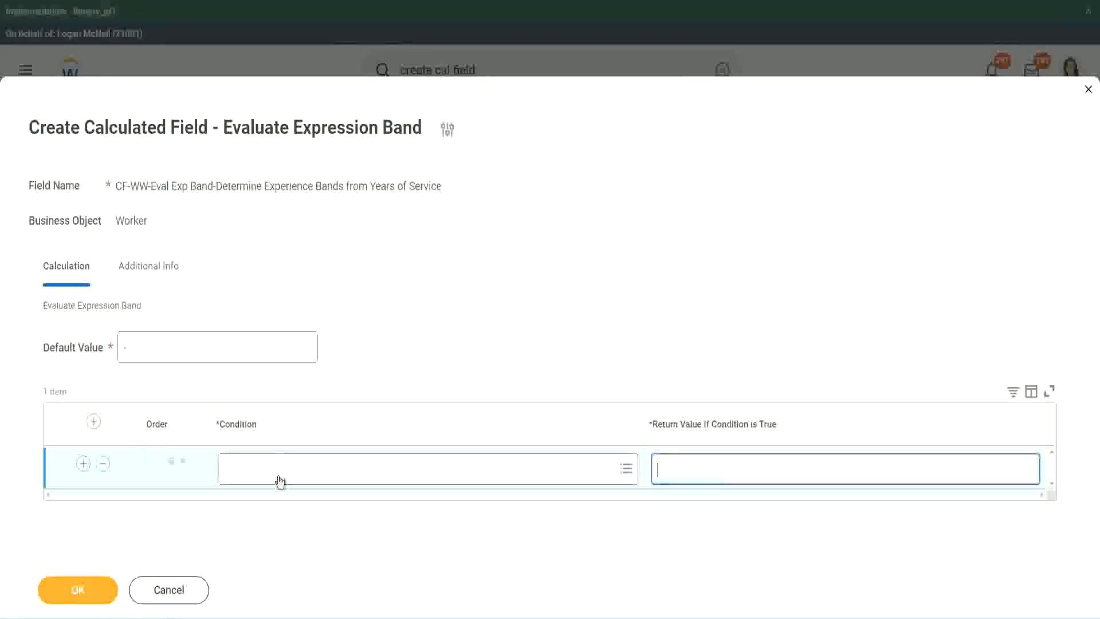
pyautogui.click(279, 475)
pyautogui.write('CF-WW-TF-Length of Service between 0 and 7 years')
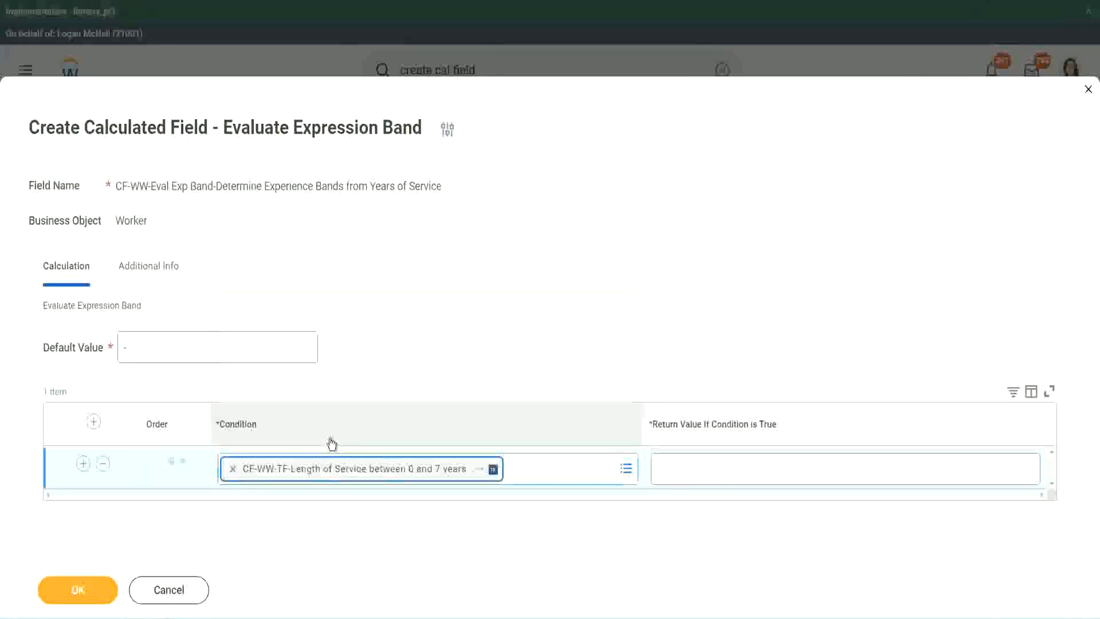
pyautogui.click(696, 458)
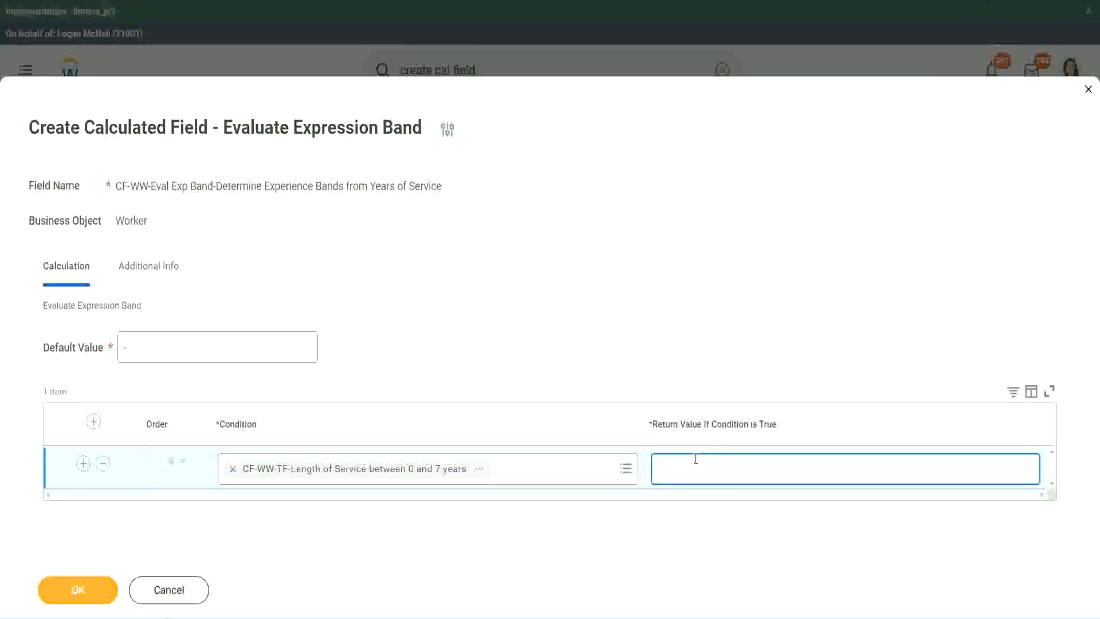
pyautogui.write('Amateur')
# - Add three more empty condition rows below the Amateur row
pyautogui.click(83, 463)
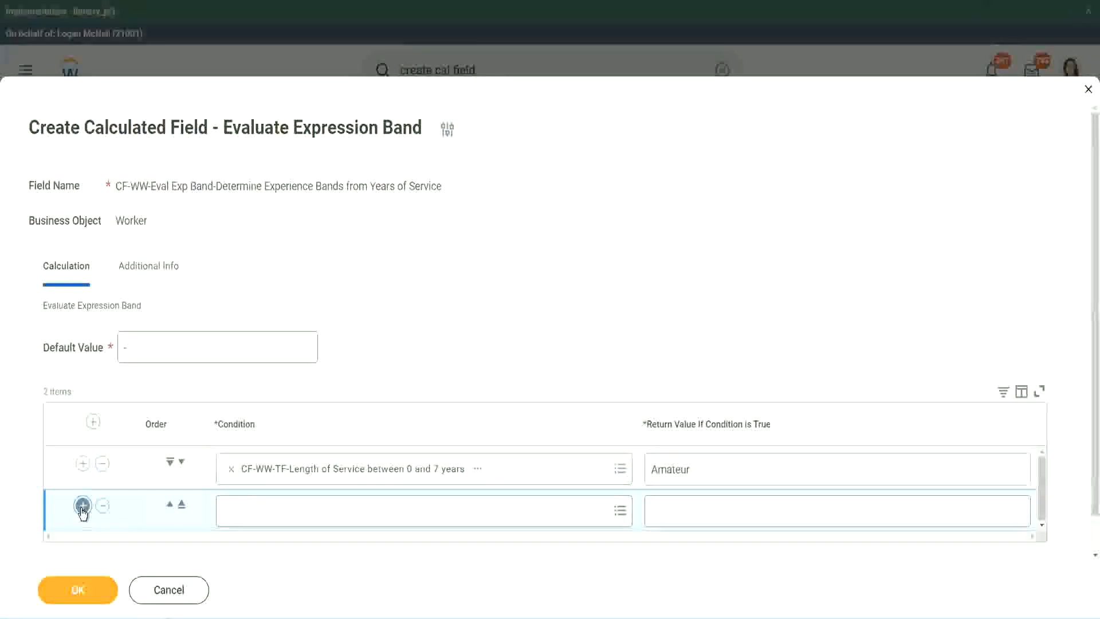
pyautogui.click(82, 505)
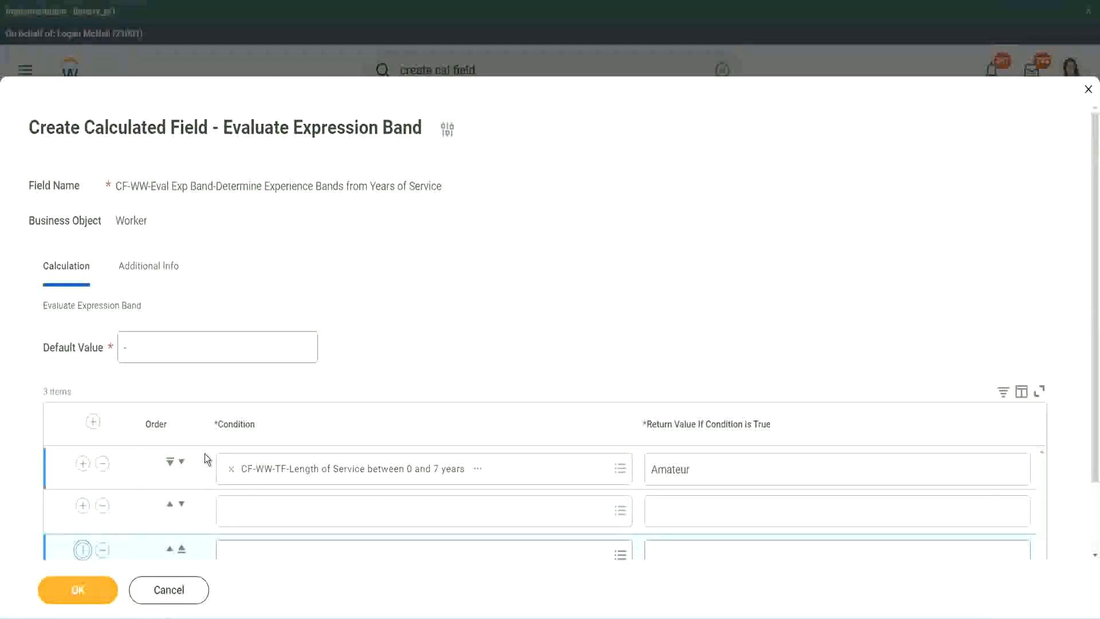
pyautogui.scroll(-3, 204, 454)
pyautogui.click(83, 467)
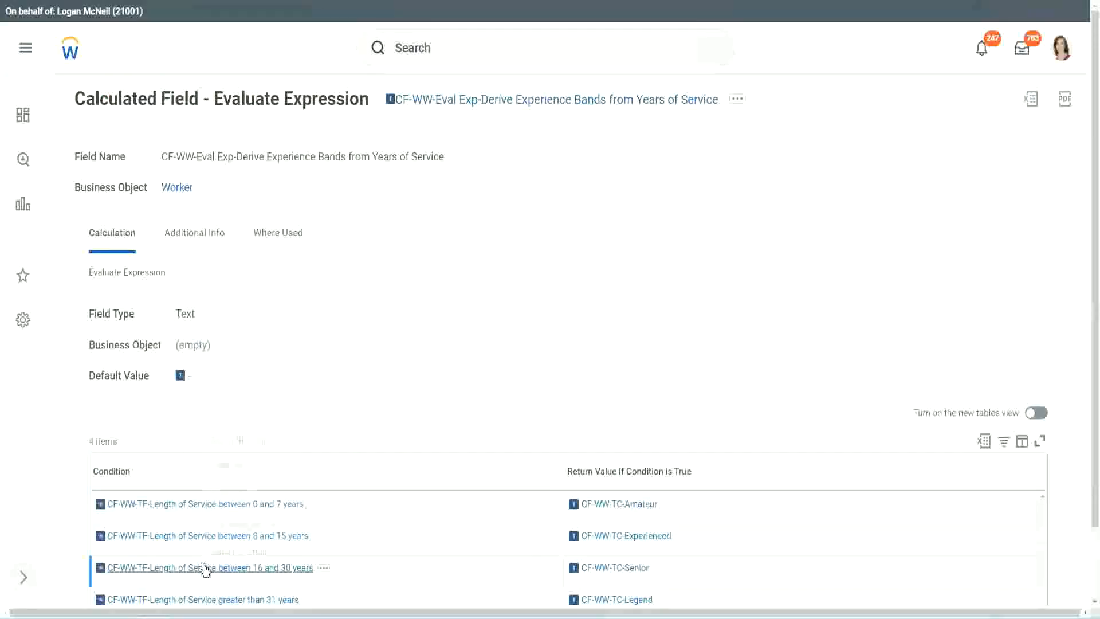
# - Copy CF-WW-TF-Length of Service between 16 and 30 years into the second row's condition and move that row down to third place
pyautogui.rightClick(202, 566)
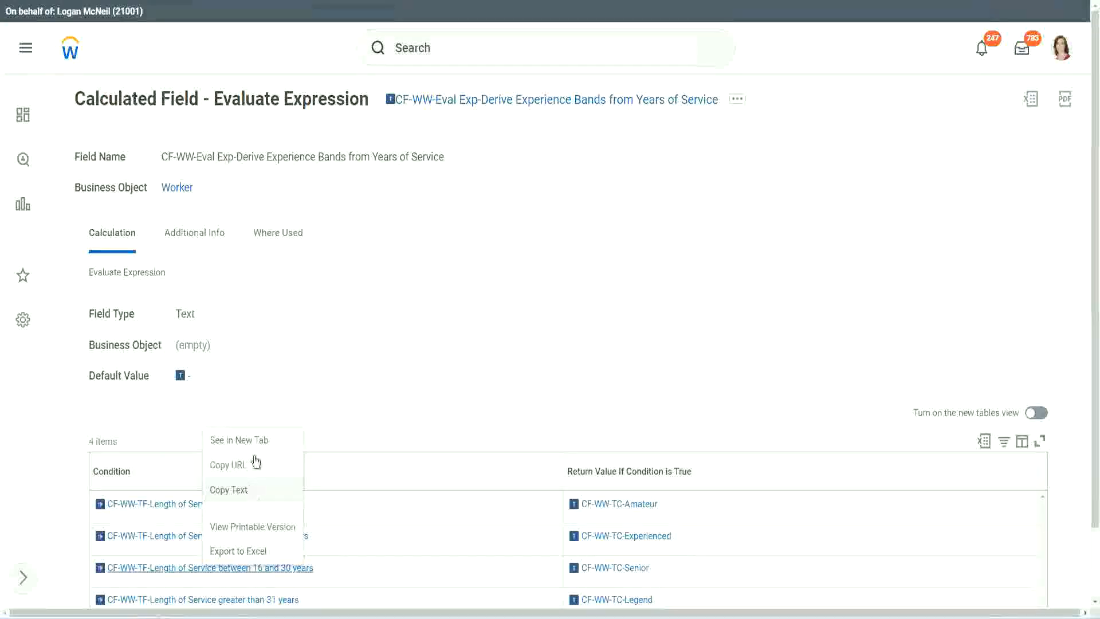
pyautogui.click(249, 490)
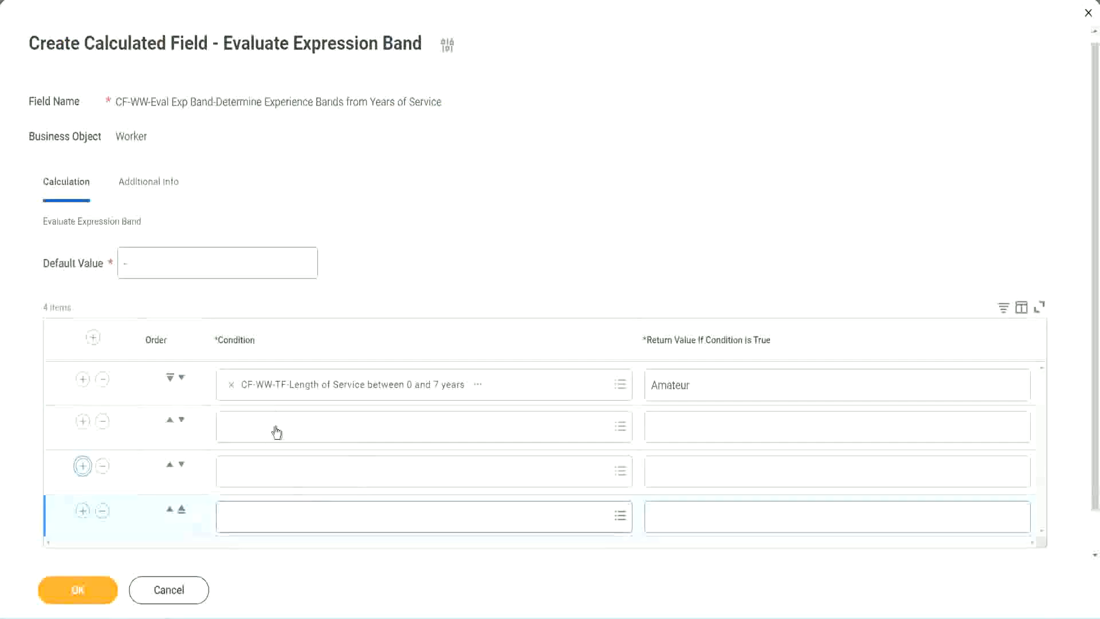
pyautogui.click(277, 427)
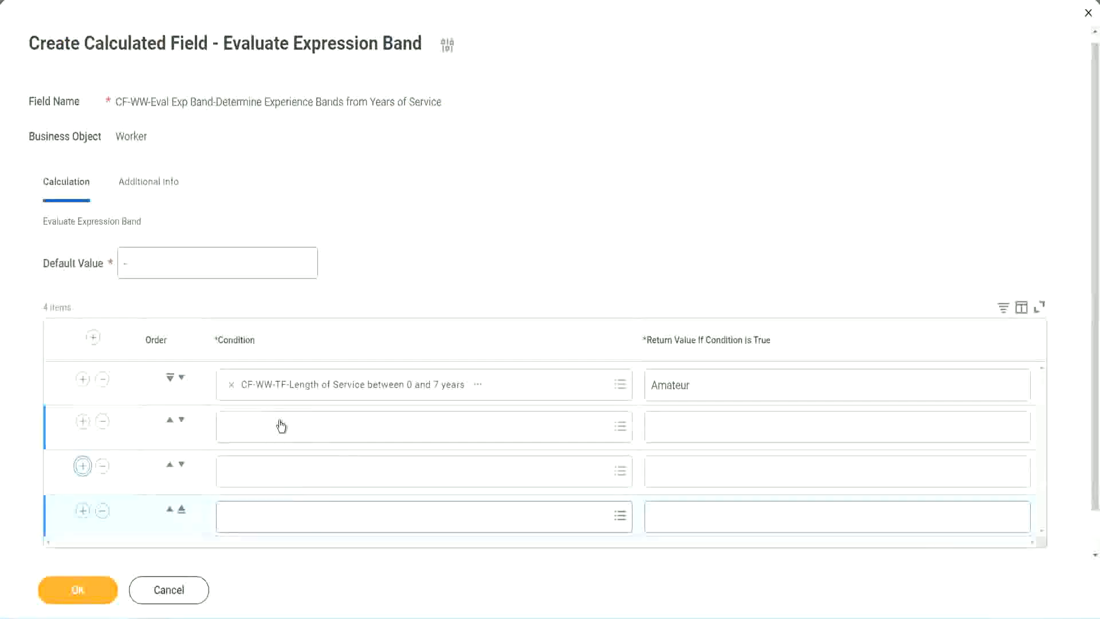
pyautogui.write('CF-WW-TF-Length of Service between 16 and 30 years')
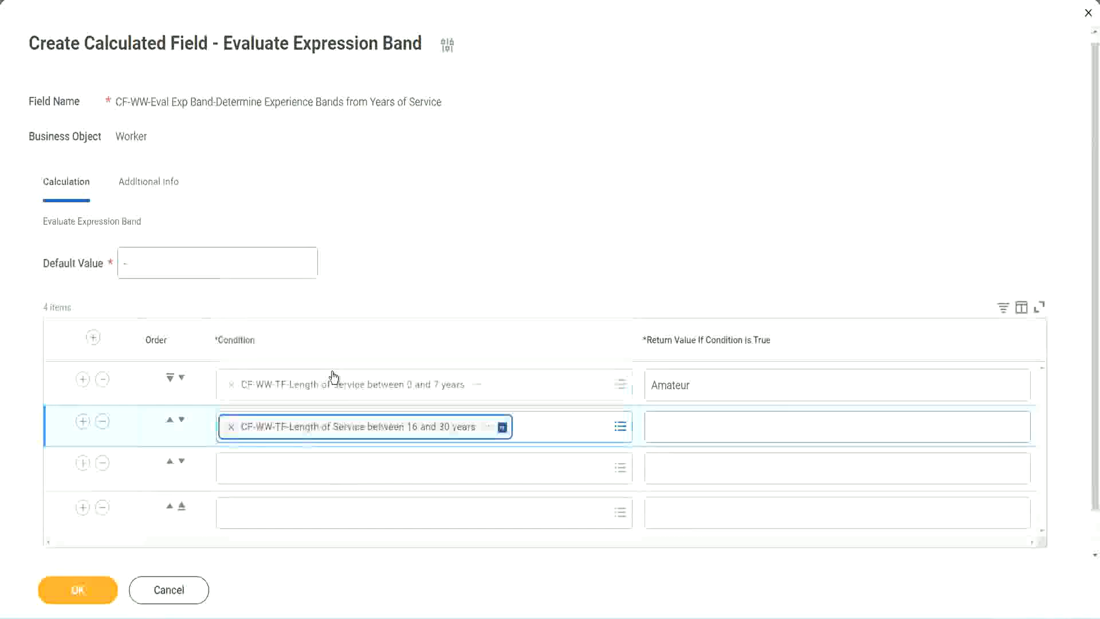
pyautogui.click(182, 419)
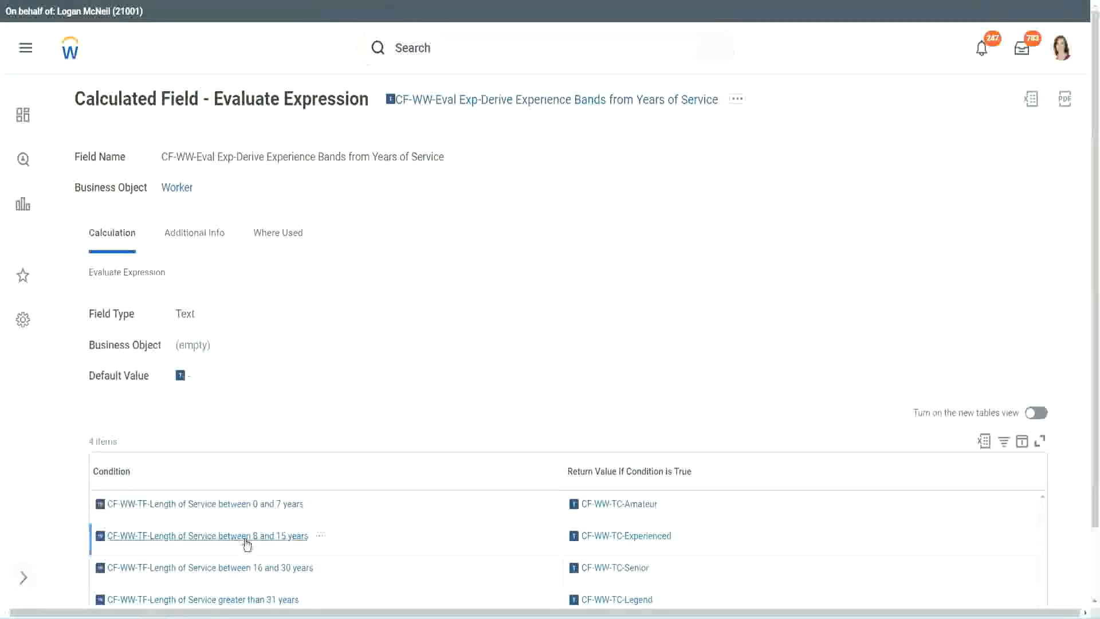
# - Copy CF-WW-TF-Length of Service between 8 and 15 years from the existing calculated field into the second row's condition
pyautogui.rightClick(247, 544)
pyautogui.click(277, 462)
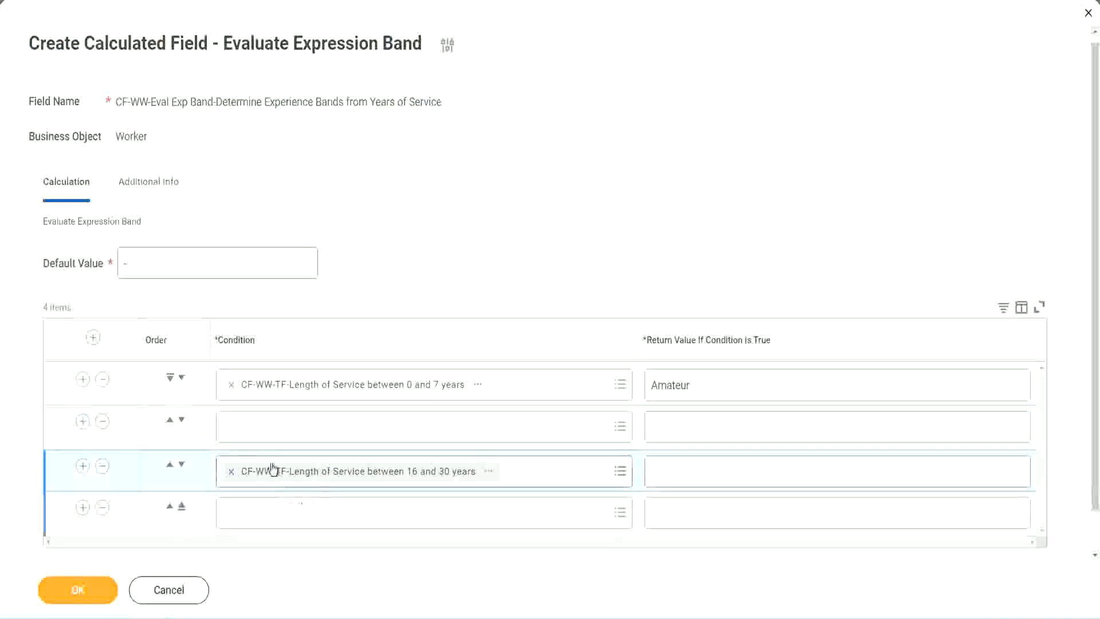
pyautogui.click(275, 438)
pyautogui.hotkey('ctrl', 'v')
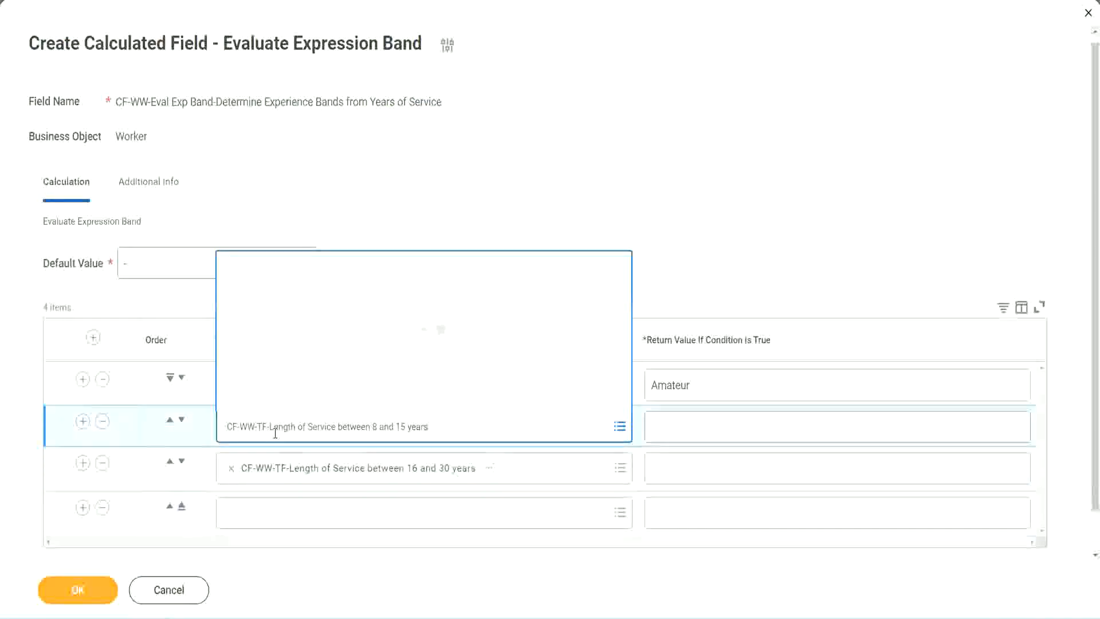
pyautogui.press('Return')
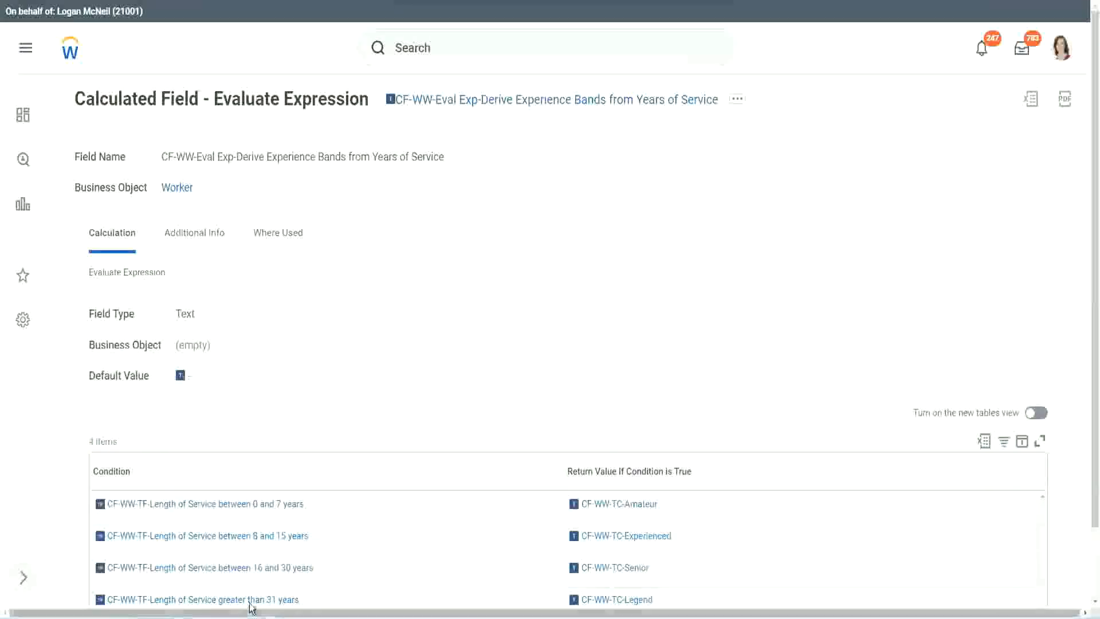
# - Copy CF-WW-TF-Length of Service greater than 31 years into the fourth row's condition and set its return value to Legend
pyautogui.rightClick(314, 569)
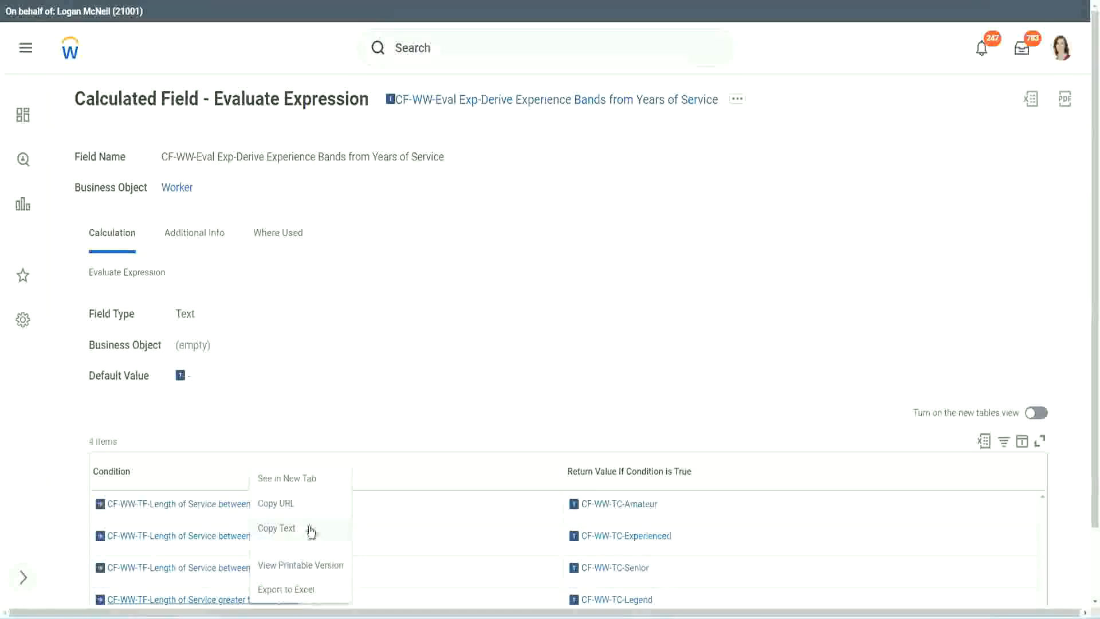
pyautogui.click(315, 539)
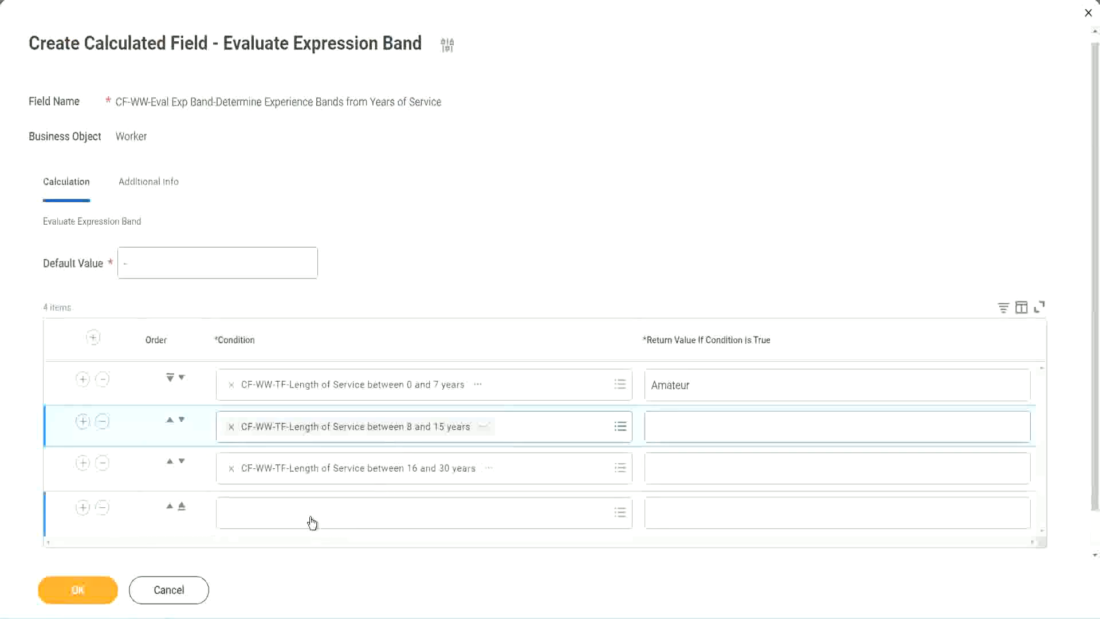
pyautogui.click(312, 522)
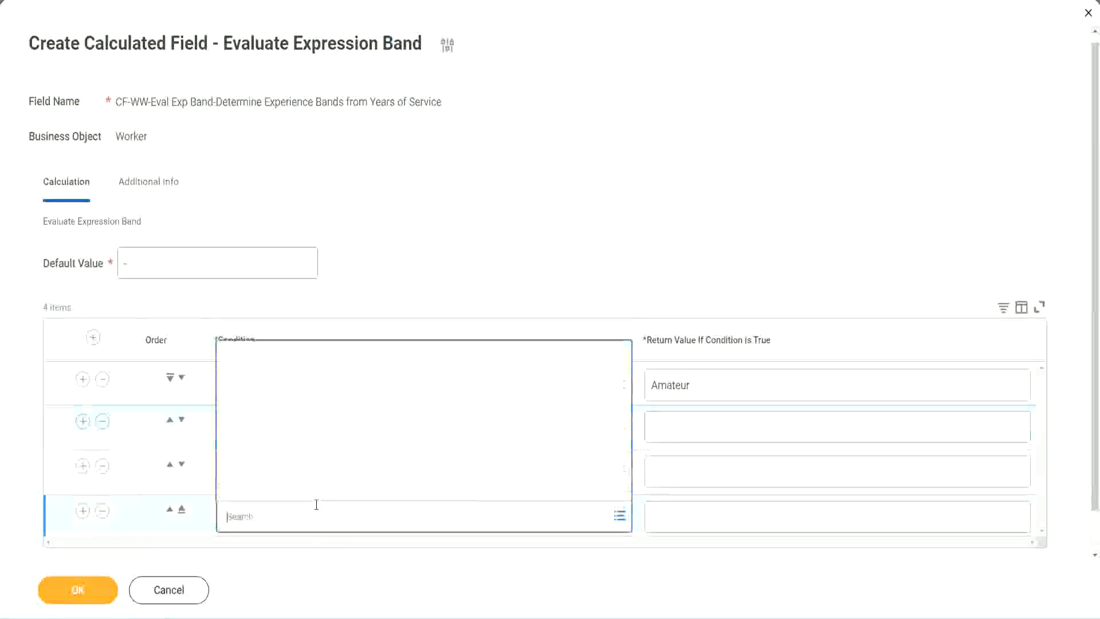
pyautogui.hotkey('ctrl', 'v')
pyautogui.press('Return')
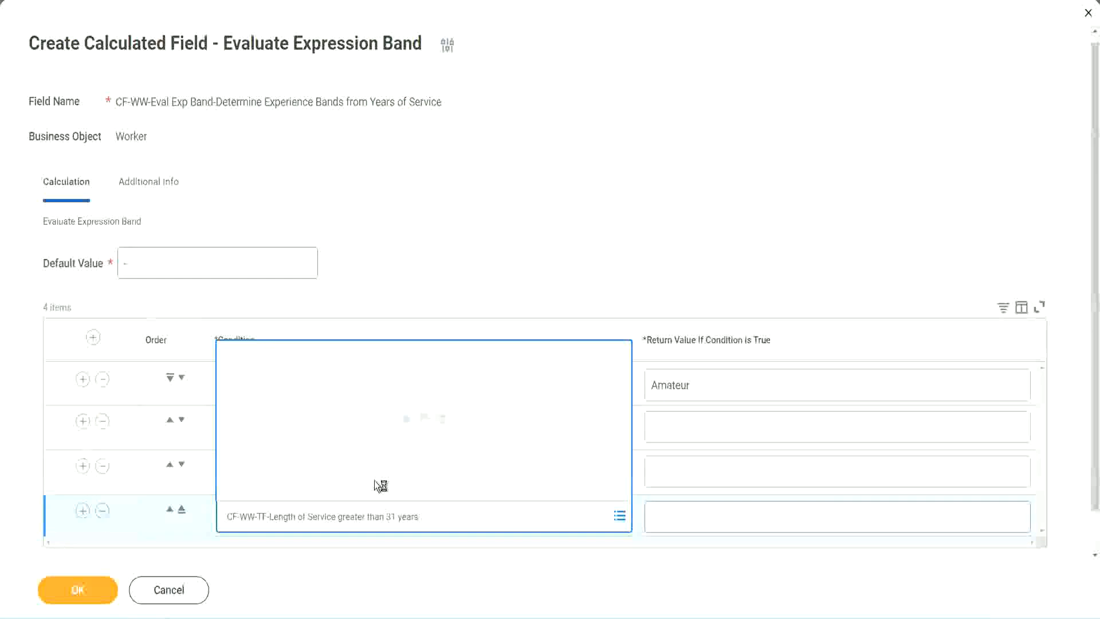
pyautogui.click(723, 516)
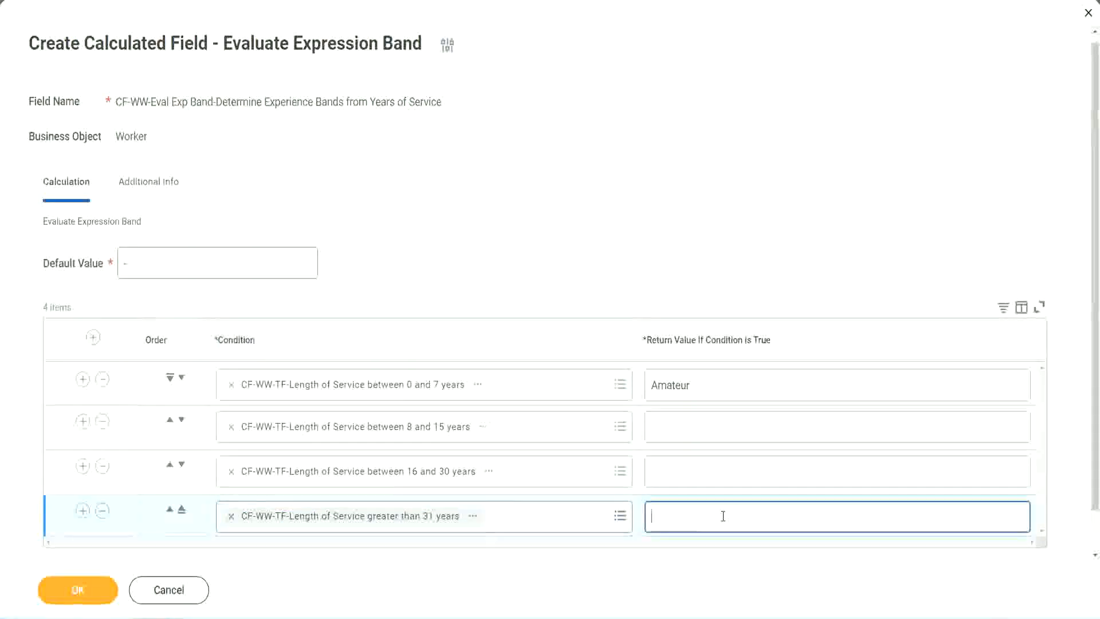
pyautogui.write('Le')
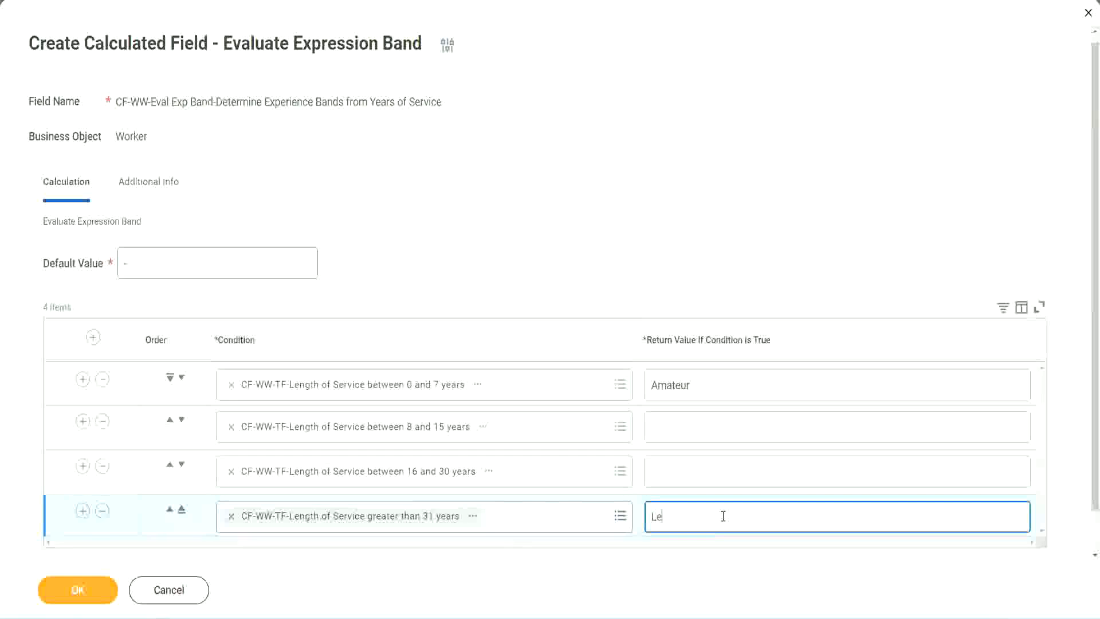
pyautogui.write('gend')
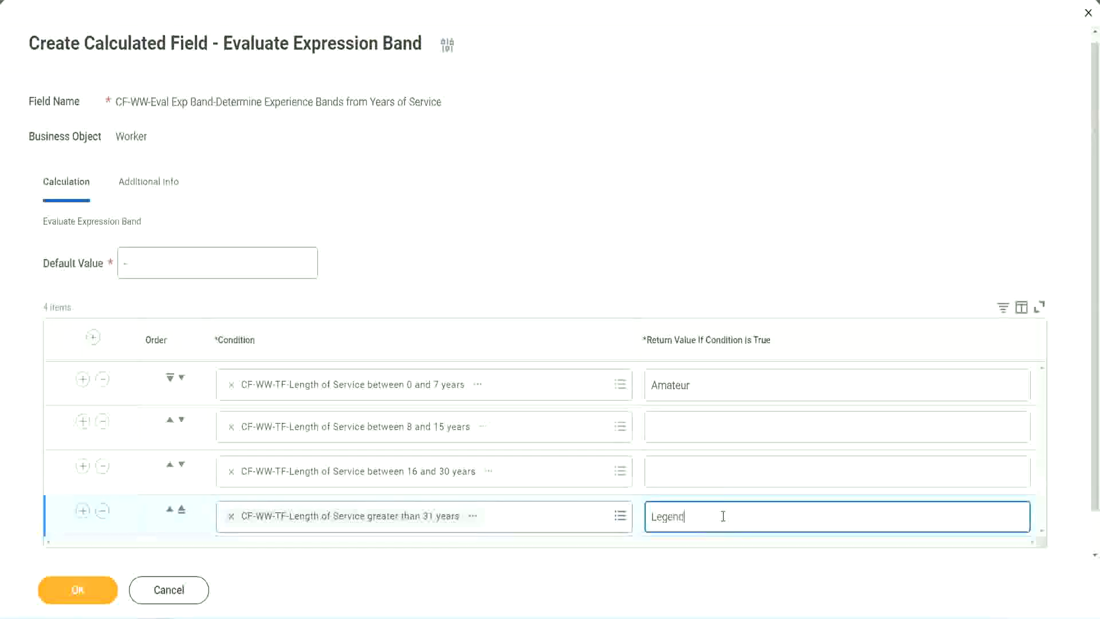
# - Set the return value to Senior for 16 to 30 years and Experienced for 8 to 15 years, and save the calculated field
pyautogui.click(676, 470)
pyautogui.write('Senior')
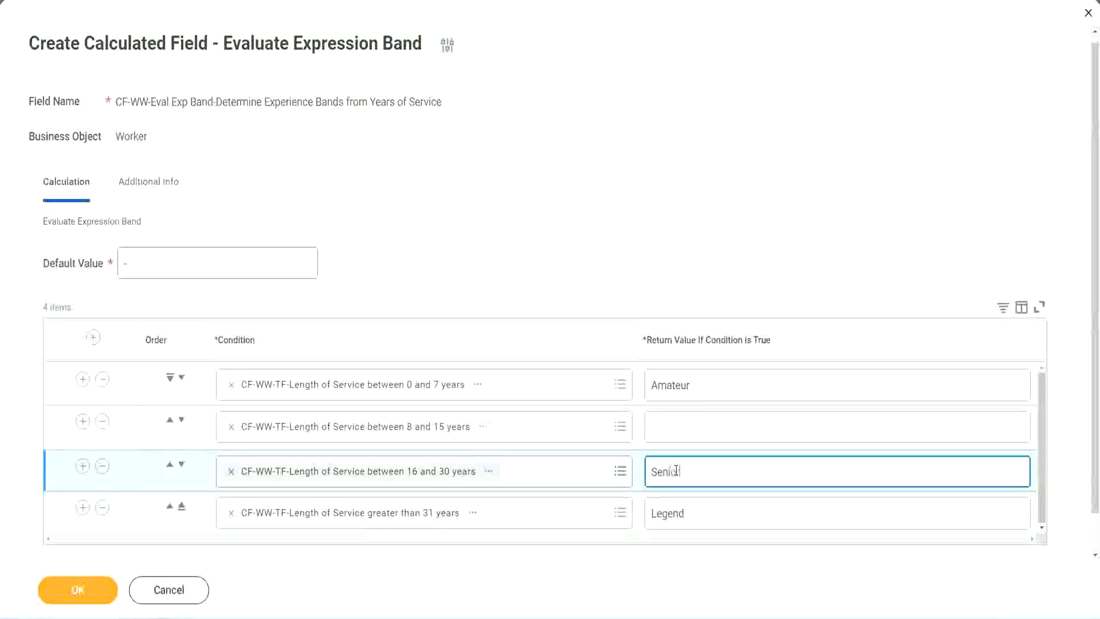
pyautogui.click(693, 428)
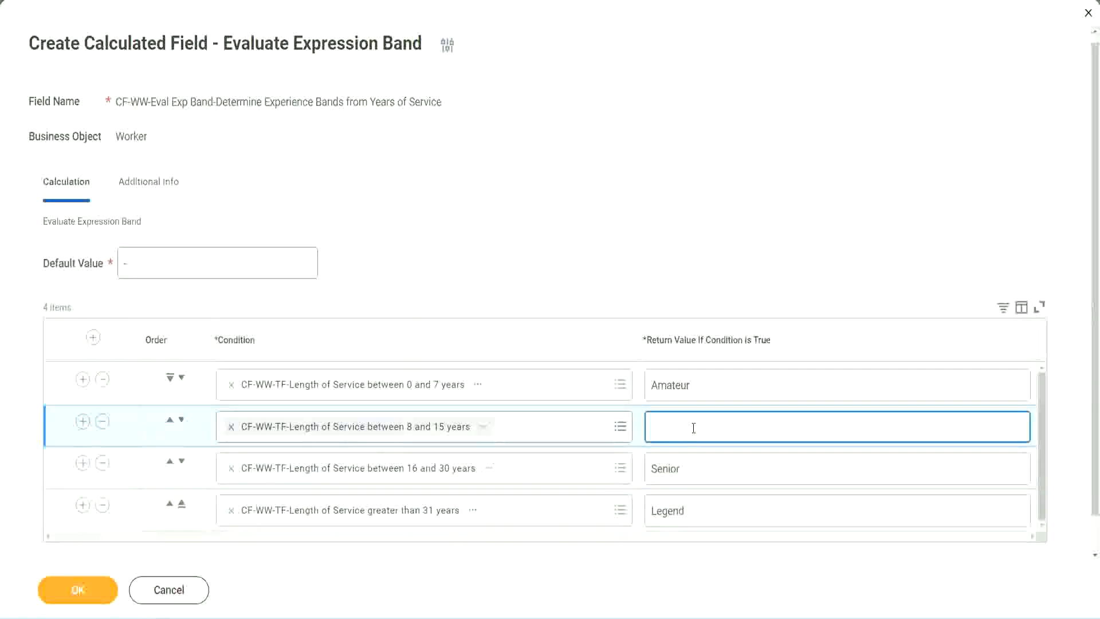
pyautogui.write('Experienced')
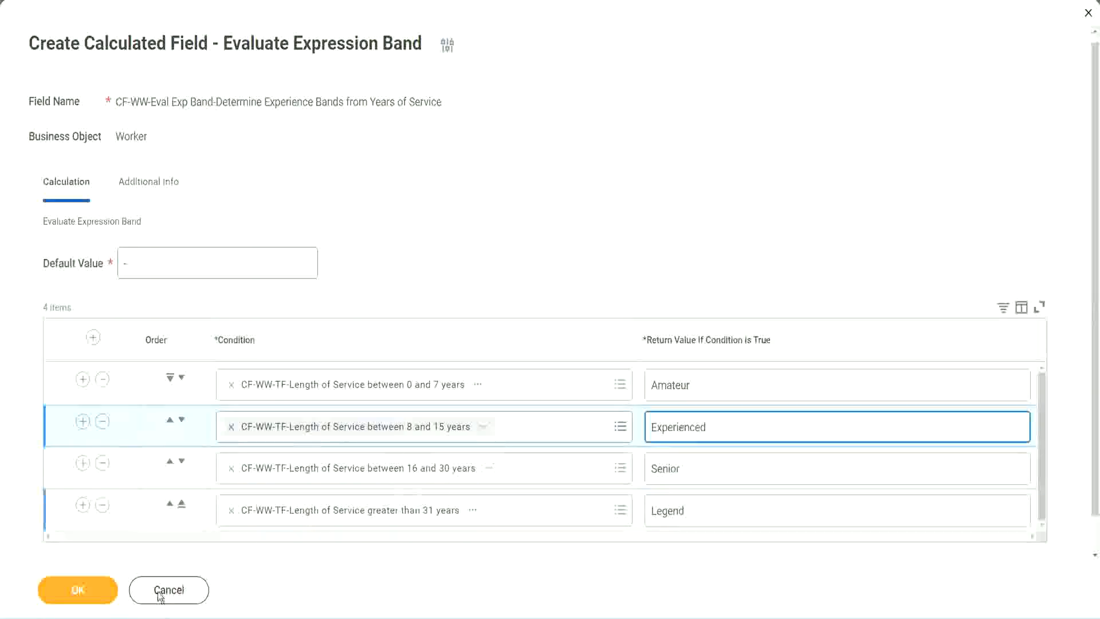
pyautogui.click(112, 580)
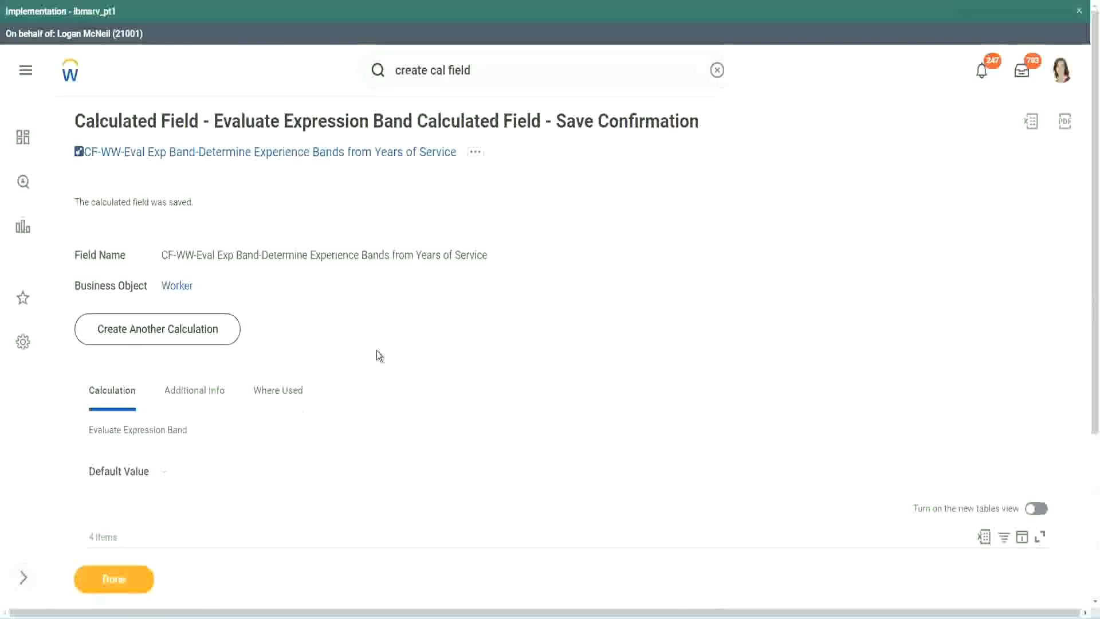
# - Review the return value paired with each length-of-service condition in the saved calculated field
pyautogui.scroll(-3, 377, 350)
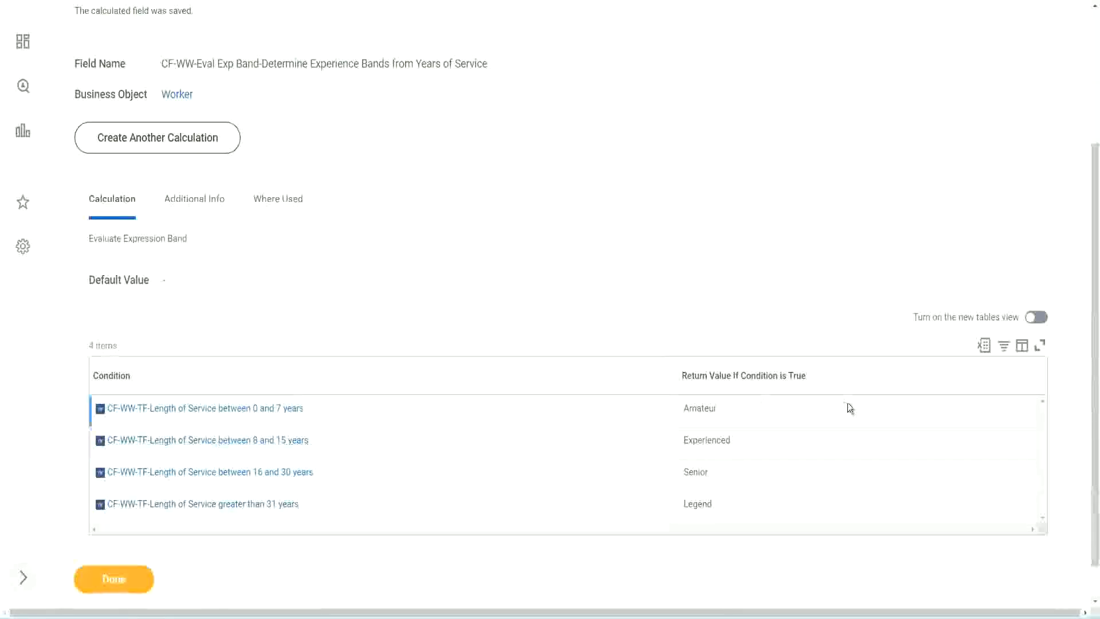
pyautogui.doubleClick(701, 407)
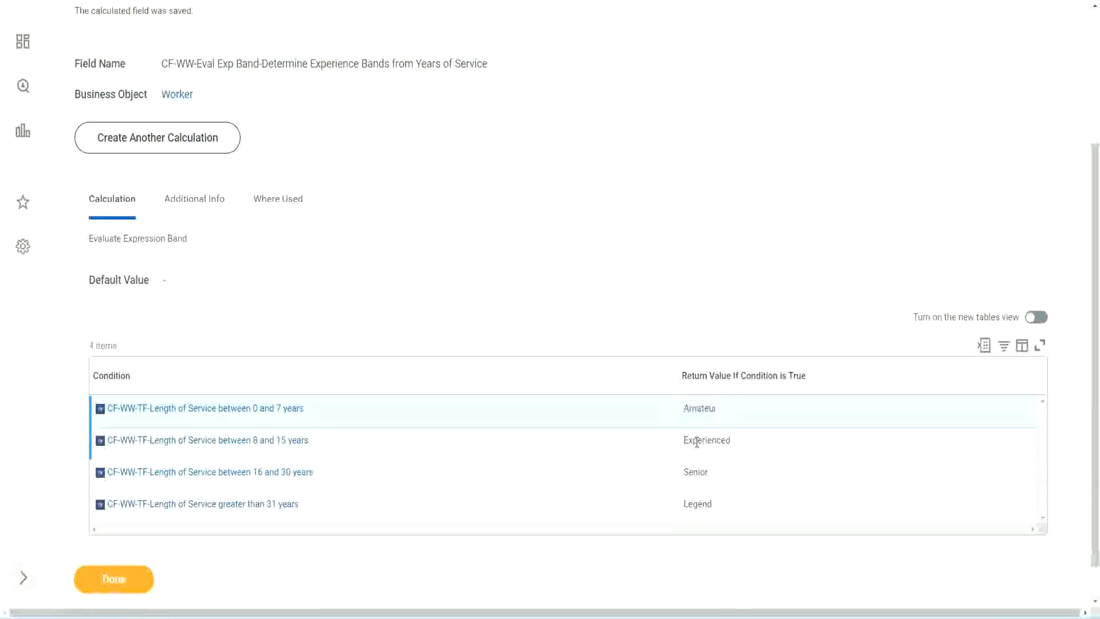
pyautogui.doubleClick(698, 440)
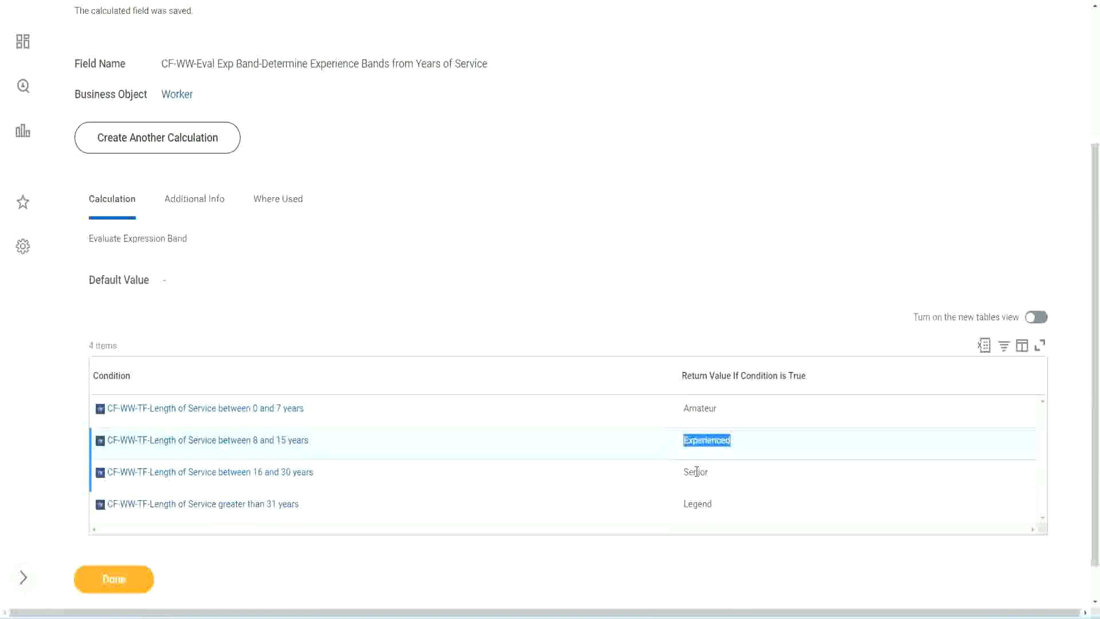
pyautogui.doubleClick(695, 472)
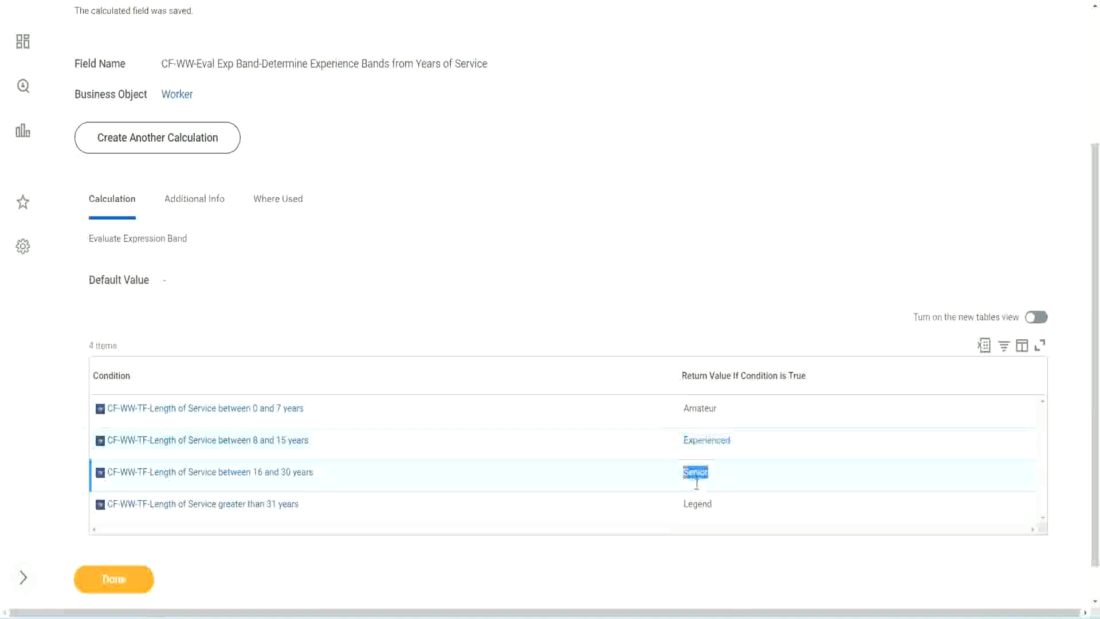
pyautogui.click(699, 497)
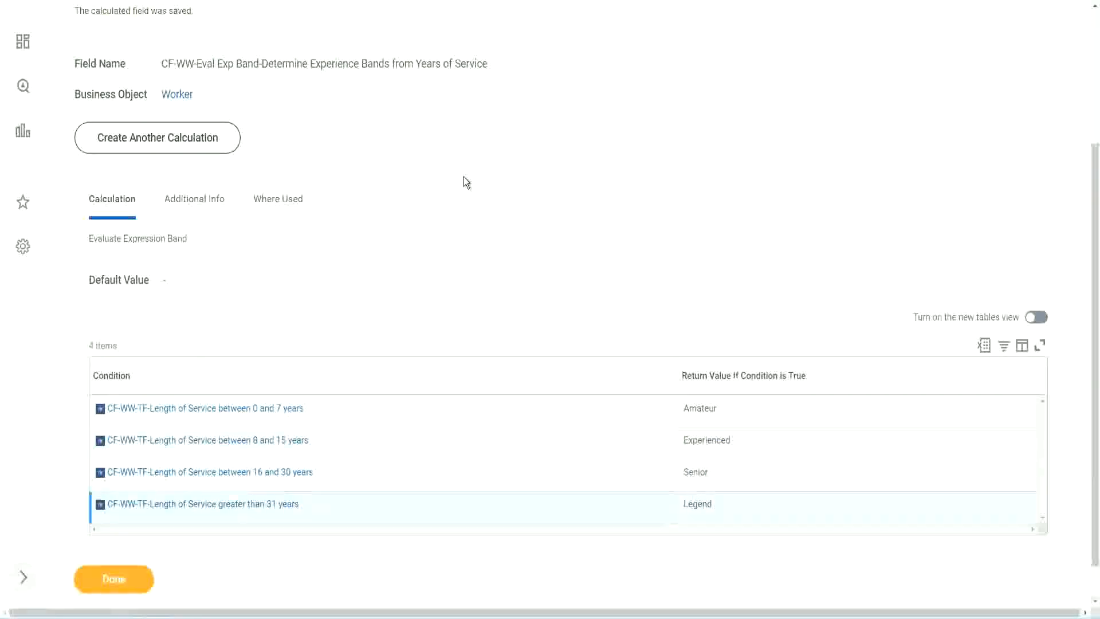
# - Copy the name of the saved Evaluate Expression Band calculated field
pyautogui.scroll(4, 467, 182)
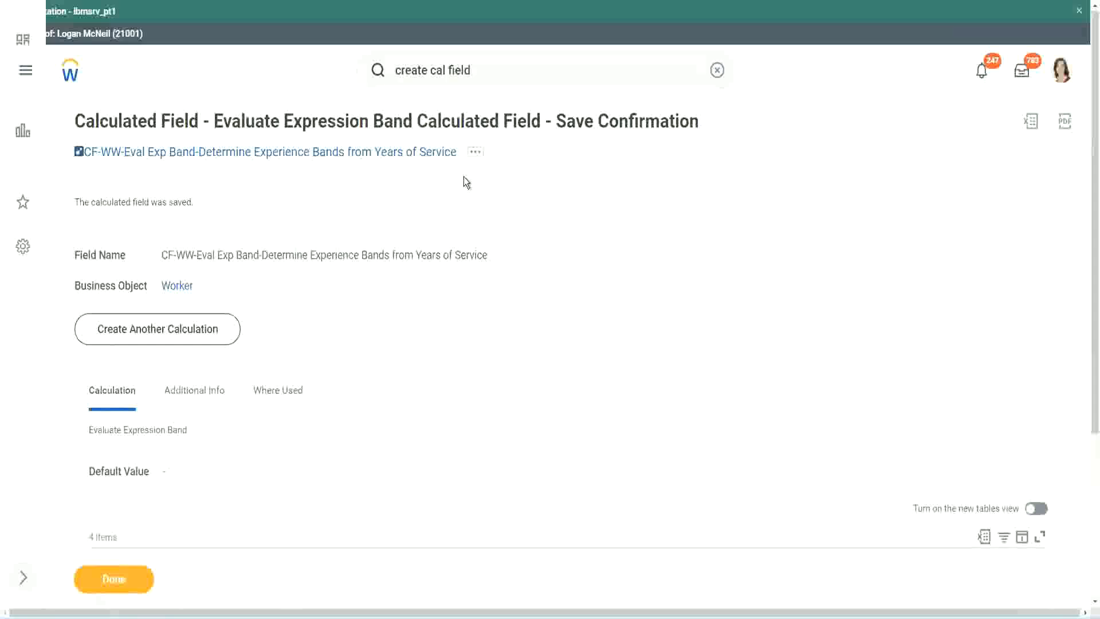
pyautogui.rightClick(361, 156)
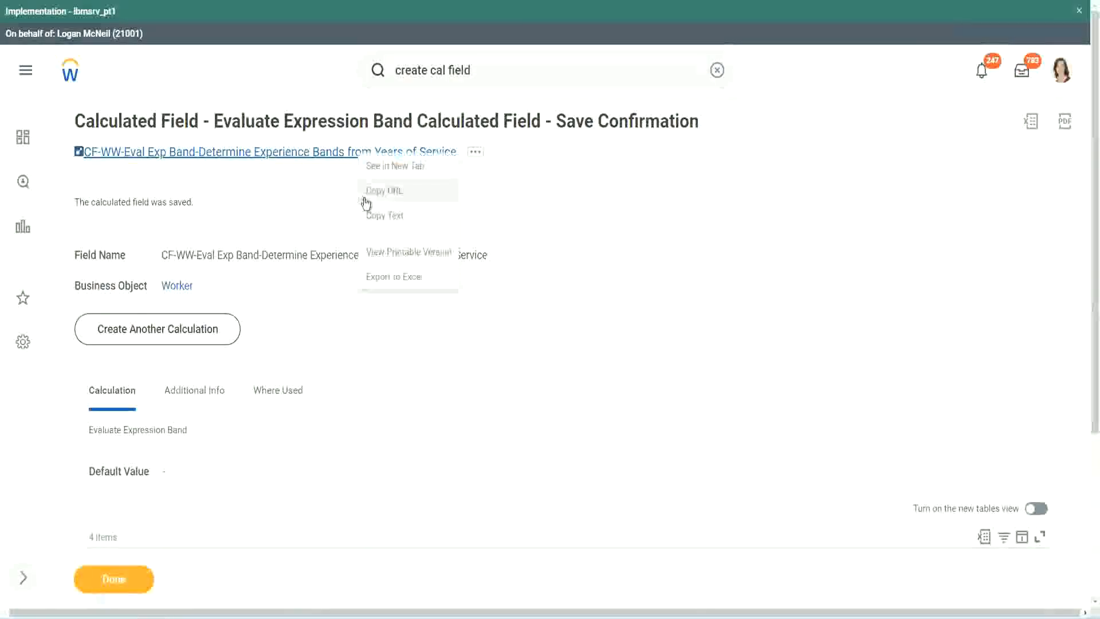
pyautogui.click(379, 217)
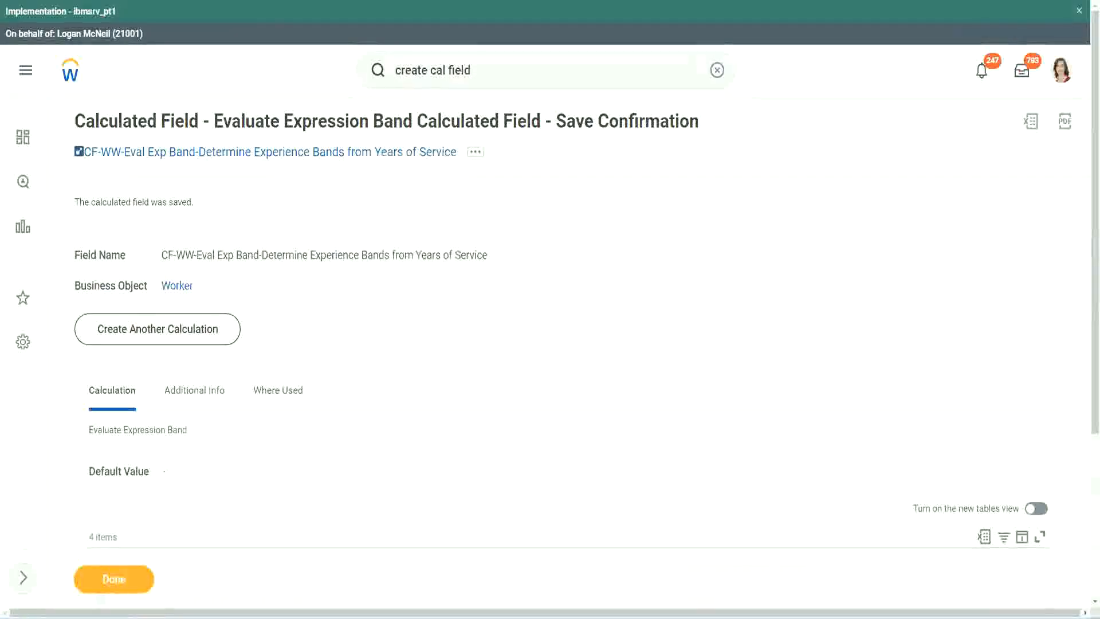
# - Compare the saved field's conditions and return values with the experience band notes in Notepad++
pyautogui.scroll(-2, 363, 443)
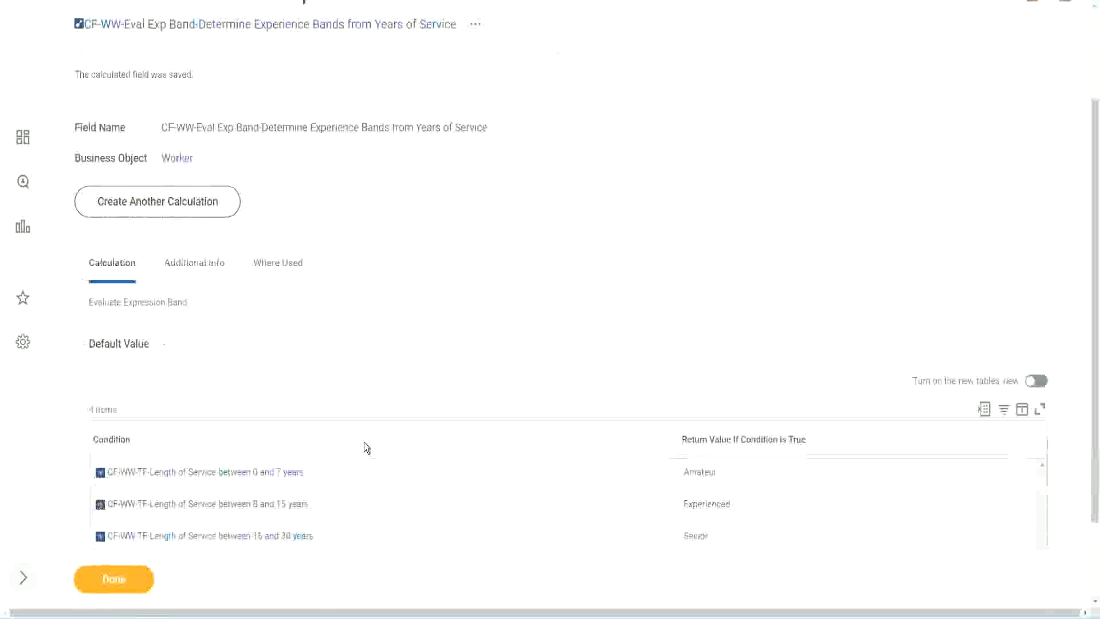
pyautogui.scroll(-1, 367, 448)
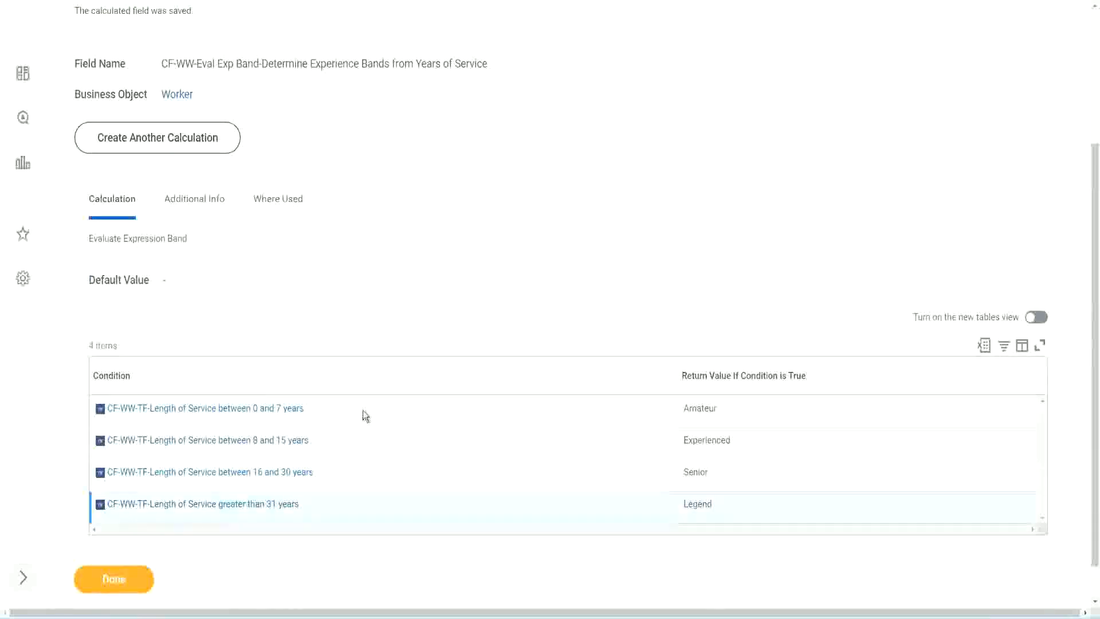
pyautogui.scroll(-1, 370, 404)
pyautogui.scroll(2, 383, 258)
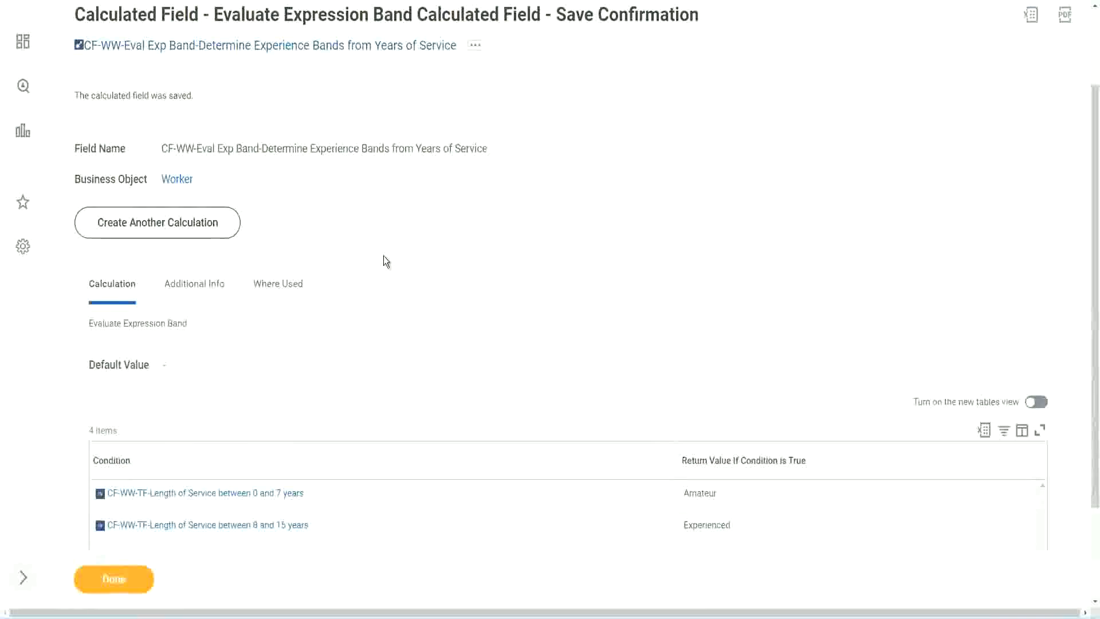
pyautogui.scroll(-2, 383, 256)
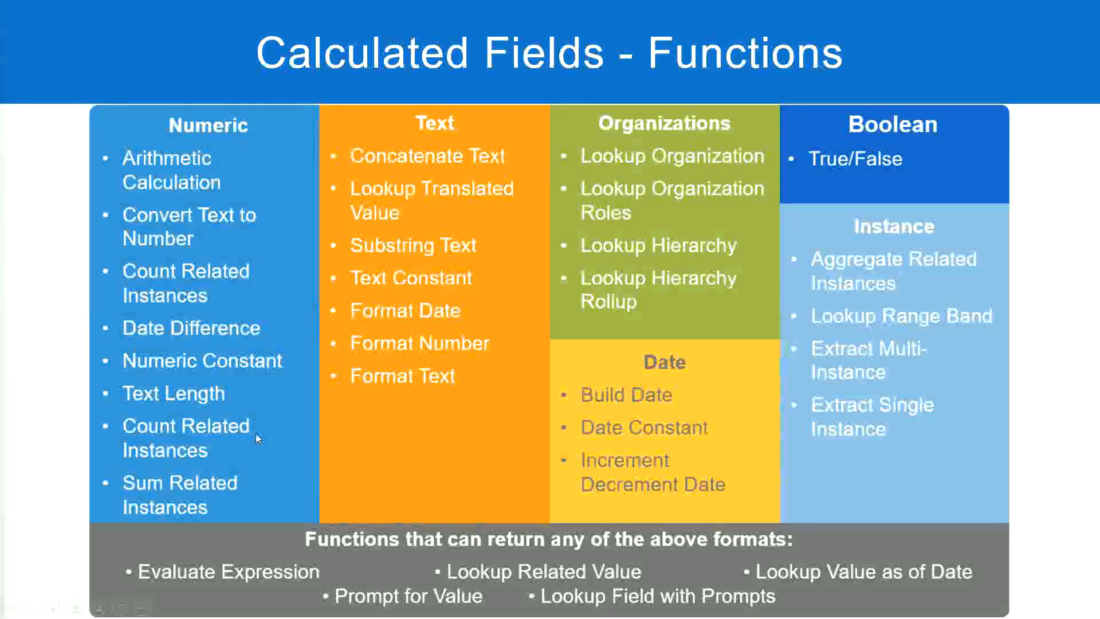
pyautogui.hotkey('alt', 'Tab')
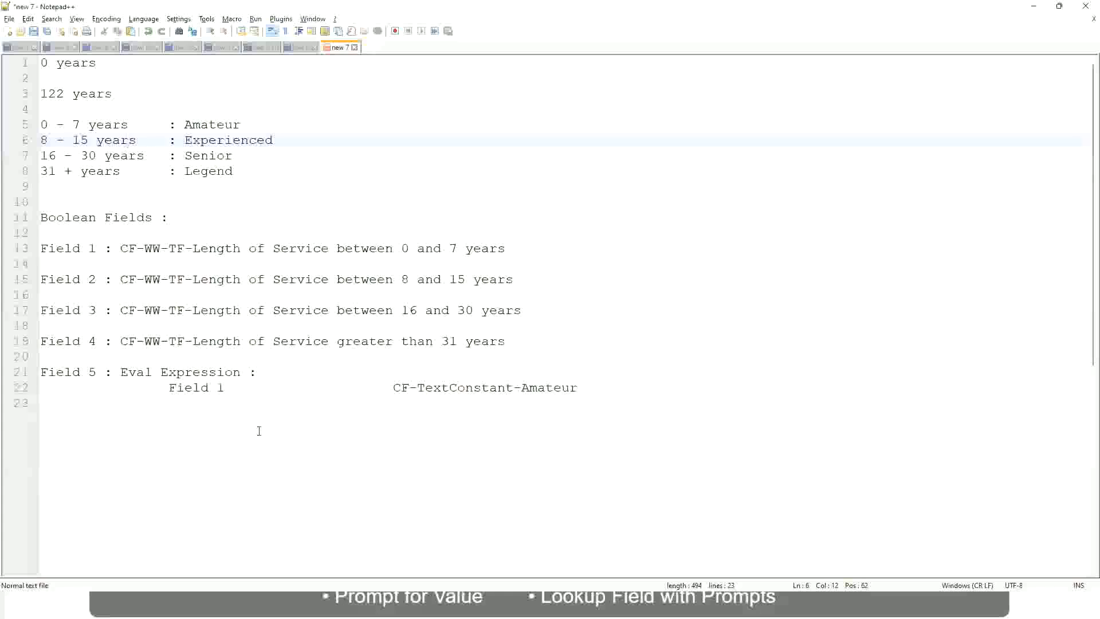
pyautogui.hotkey('alt', 'Tab')
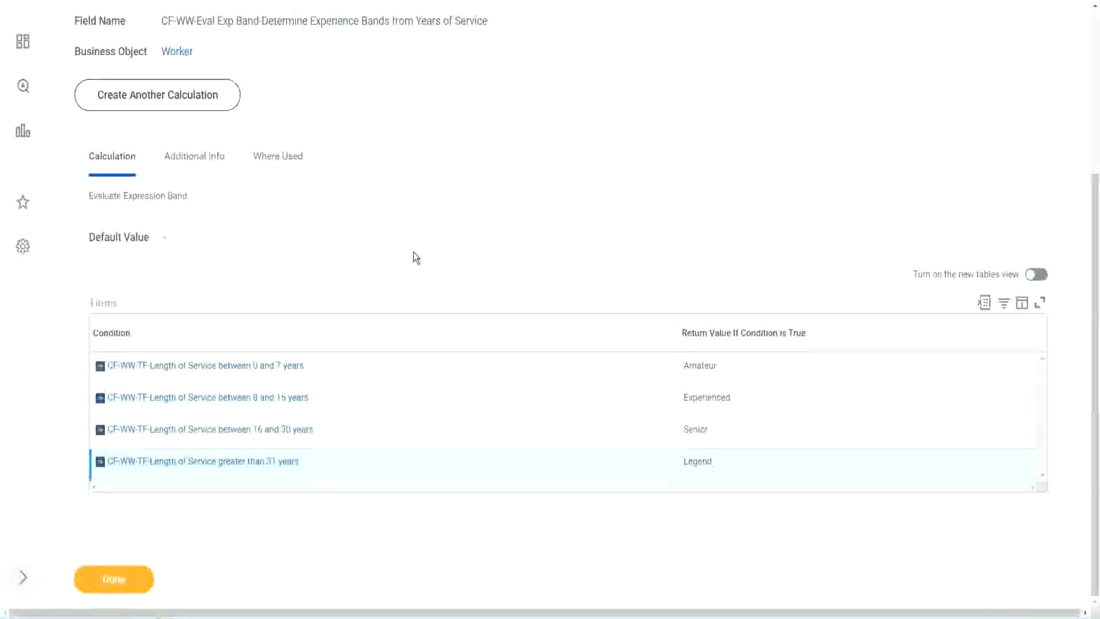
pyautogui.scroll(1, 413, 252)
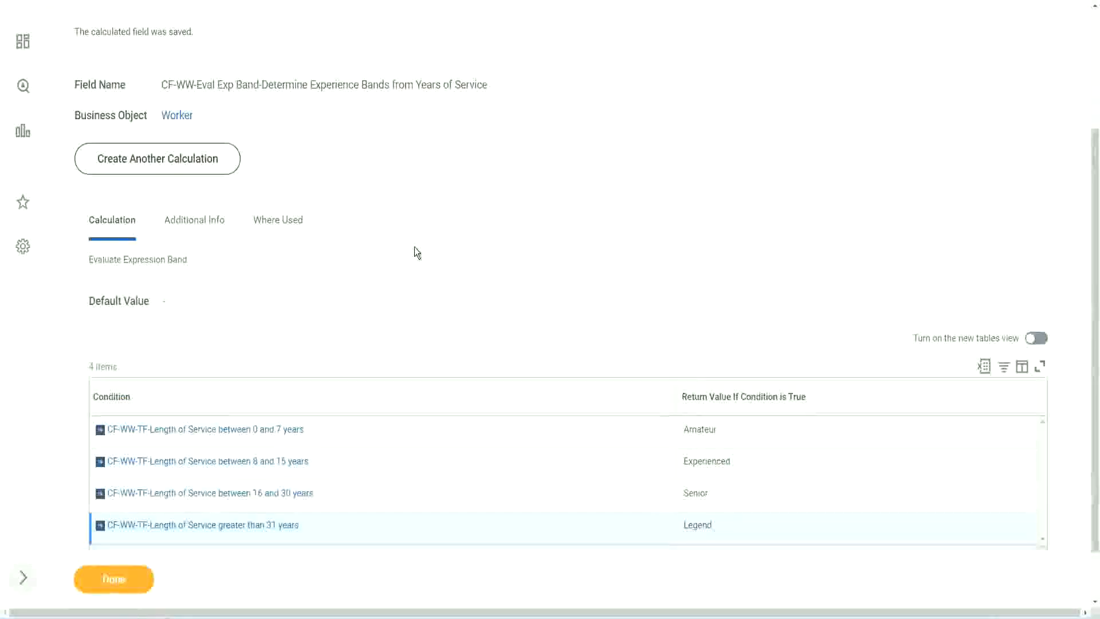
pyautogui.scroll(3, 414, 246)
pyautogui.scroll(-4, 414, 246)
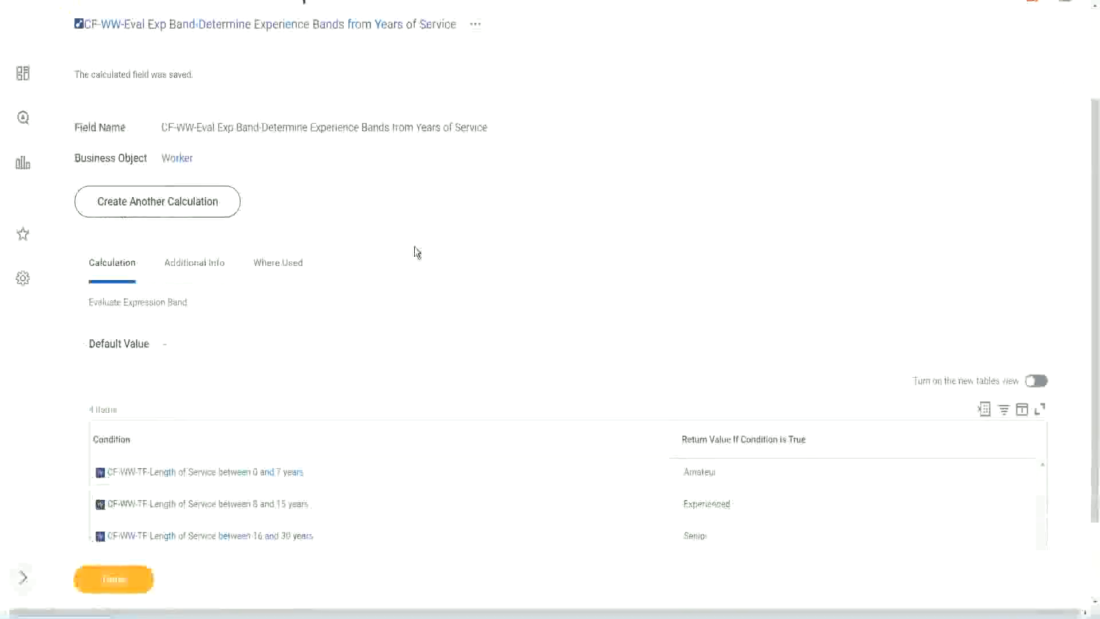
# - Finish the save confirmation and open the WW Employee Details custom report for editing
pyautogui.click(128, 577)
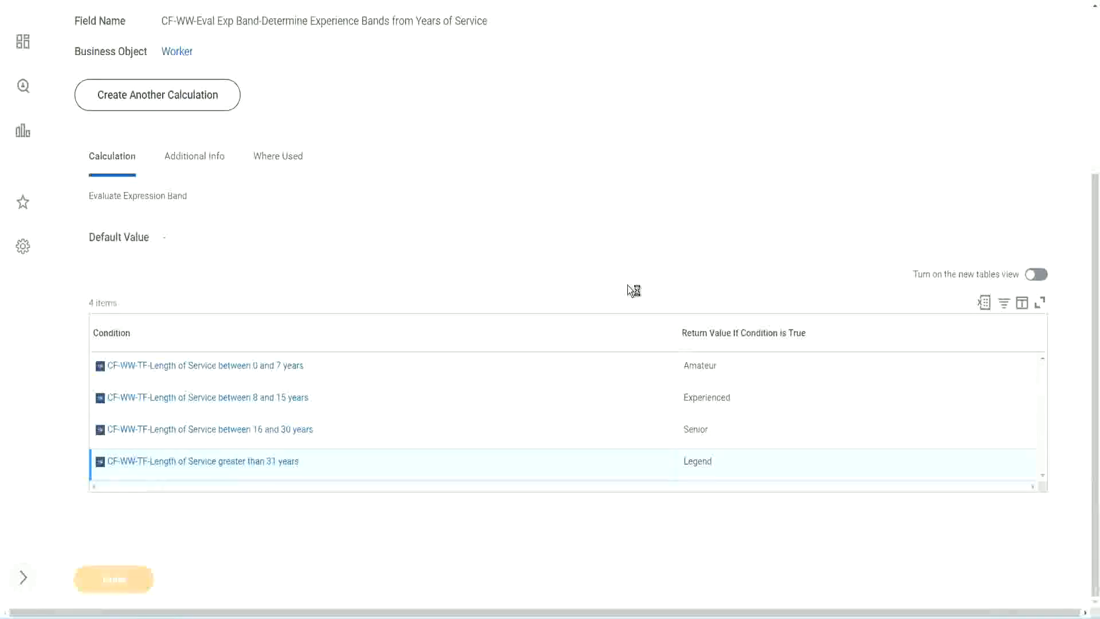
pyautogui.scroll(-3, 493, 255)
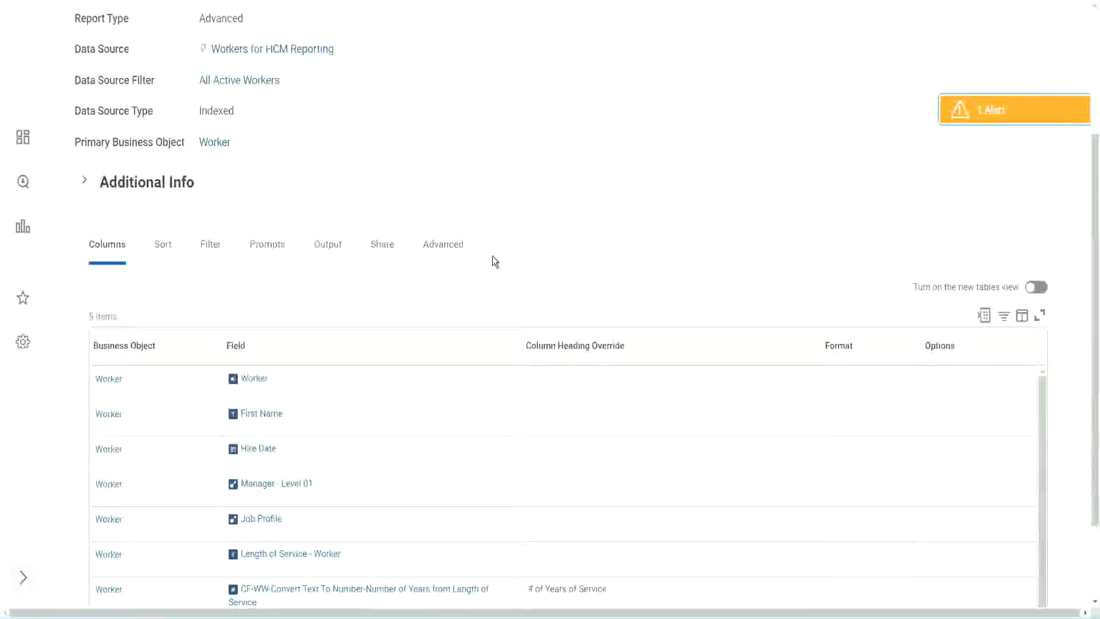
pyautogui.scroll(3, 492, 255)
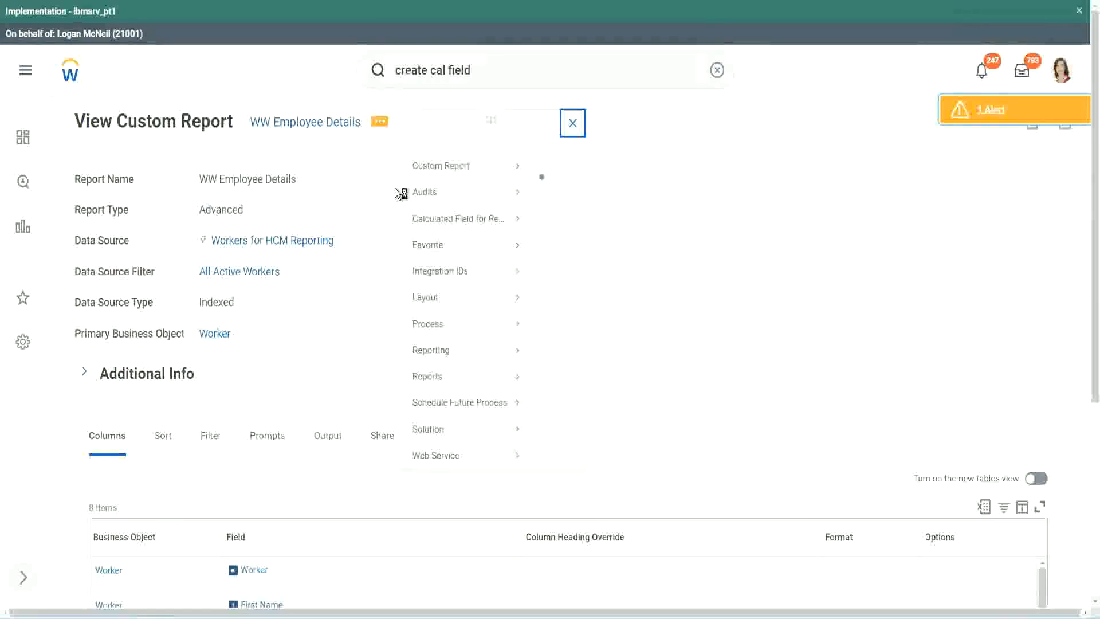
pyautogui.moveTo(442, 184)
pyautogui.click(554, 184)
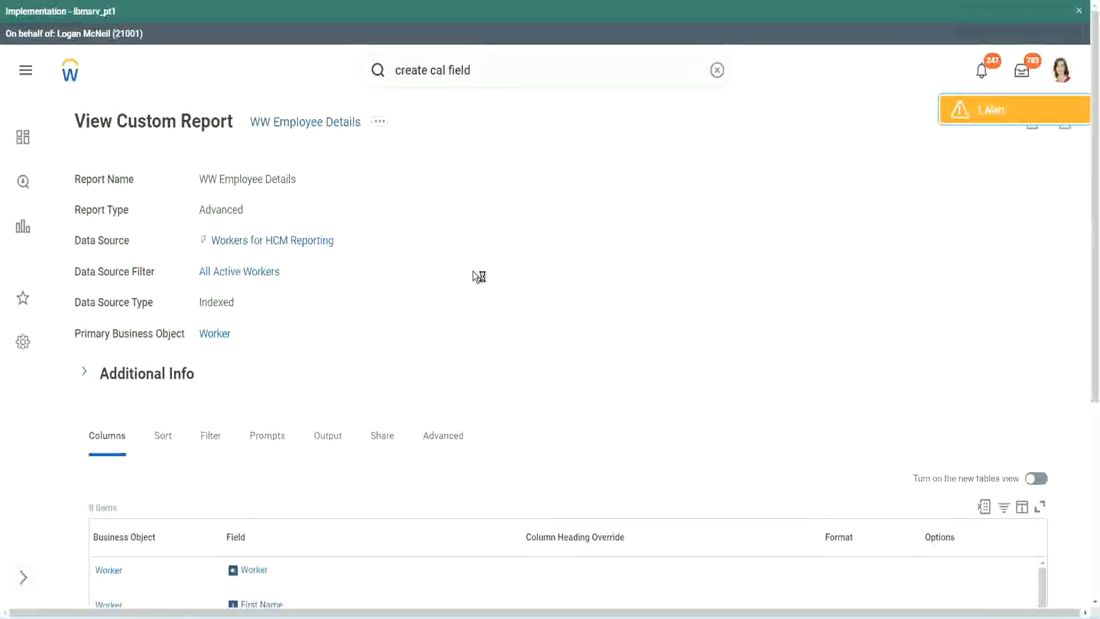
pyautogui.scroll(-1, 473, 270)
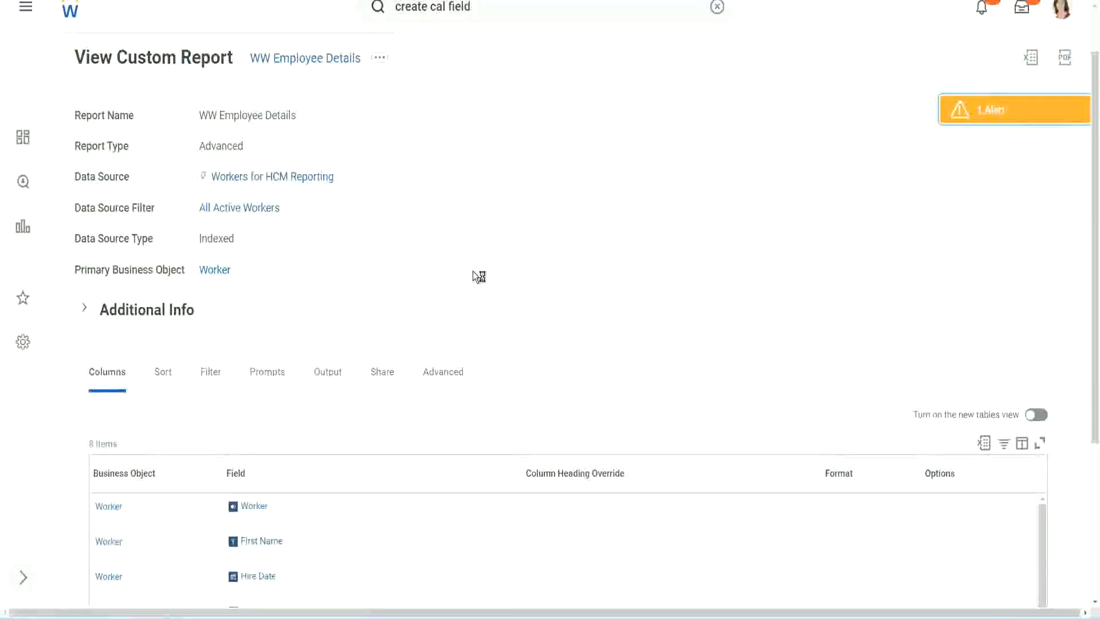
pyautogui.scroll(-4, 473, 271)
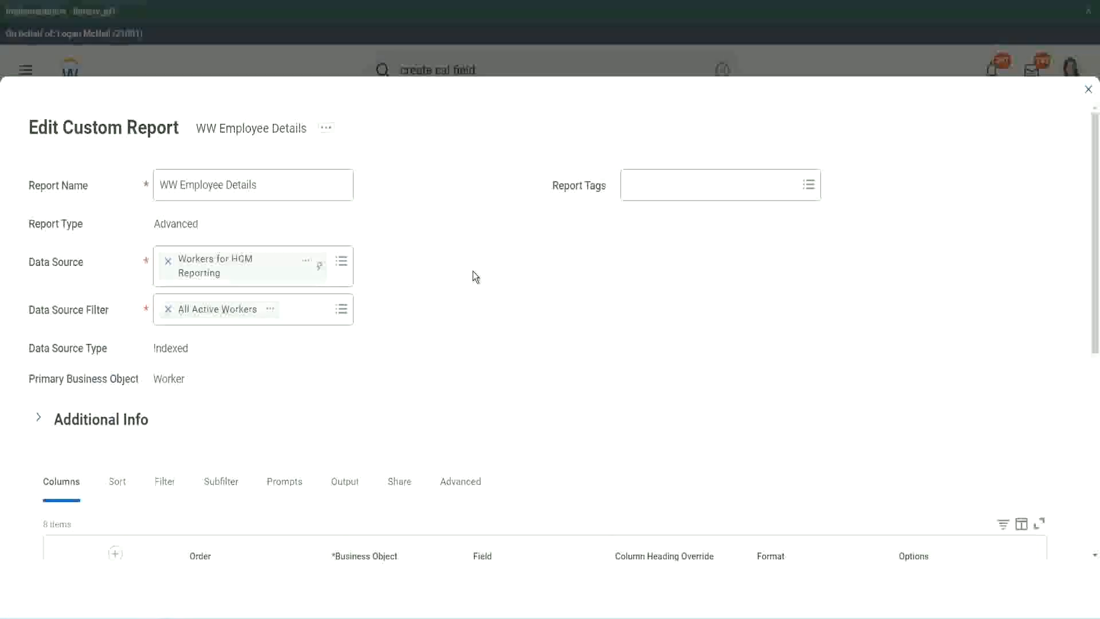
# - Add a Worker column row below the Experience Bands column and copy that column's field name
pyautogui.scroll(-8, 472, 271)
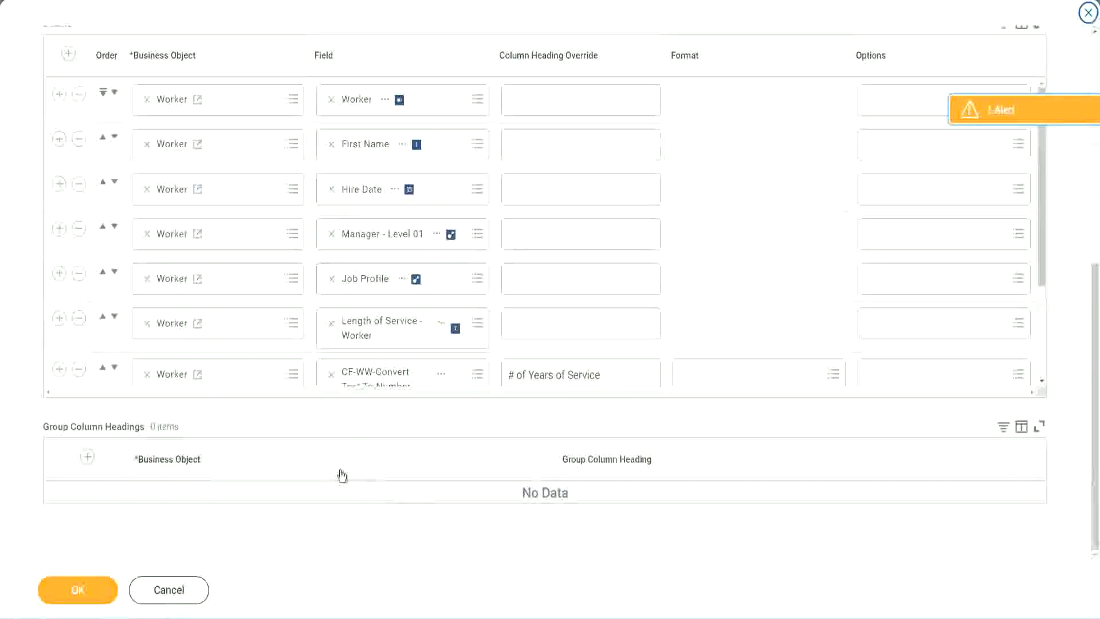
pyautogui.scroll(-3, 189, 314)
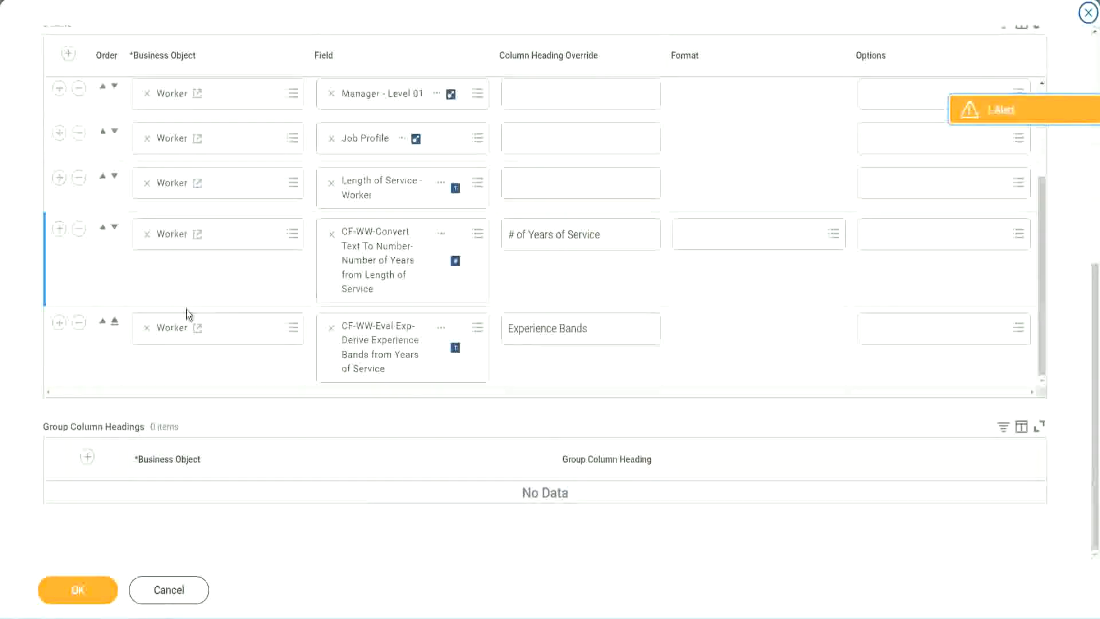
pyautogui.click(59, 323)
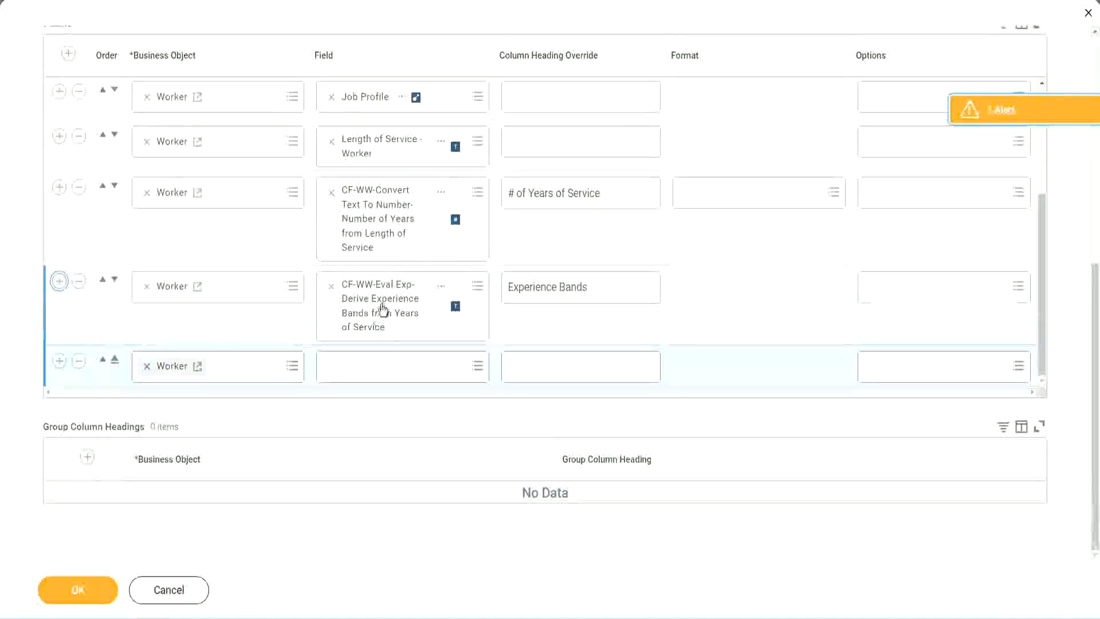
pyautogui.rightClick(381, 313)
pyautogui.click(413, 368)
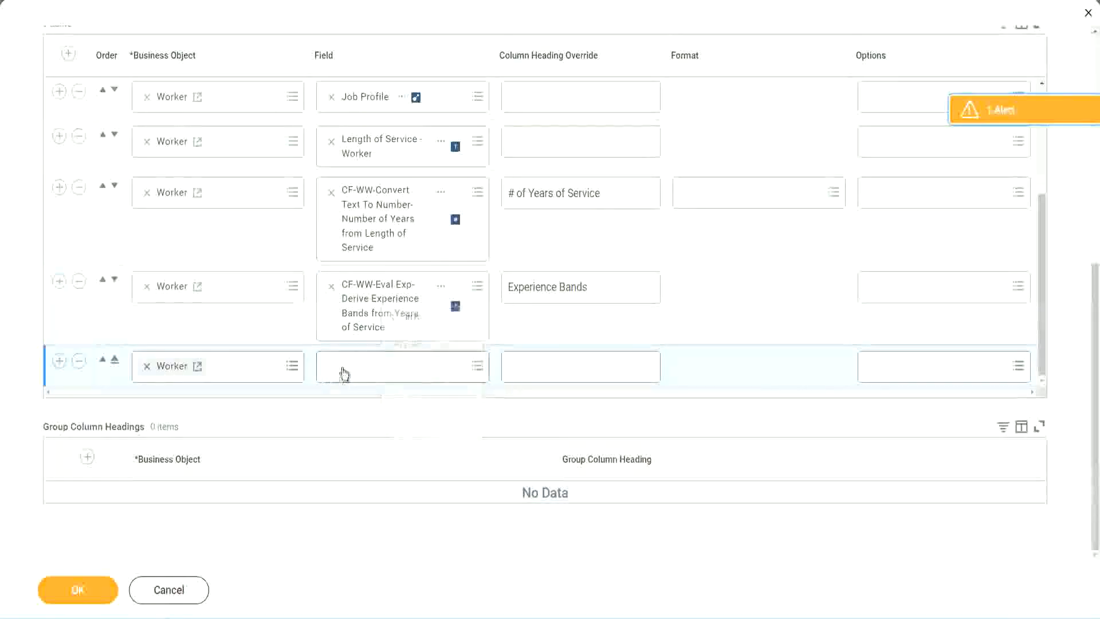
# - Search the new row's field for CF-WW-Eval Exp Band and select CF-WW-Eval Exp Band-Determine Experience Bands from Years of Service
pyautogui.click(407, 372)
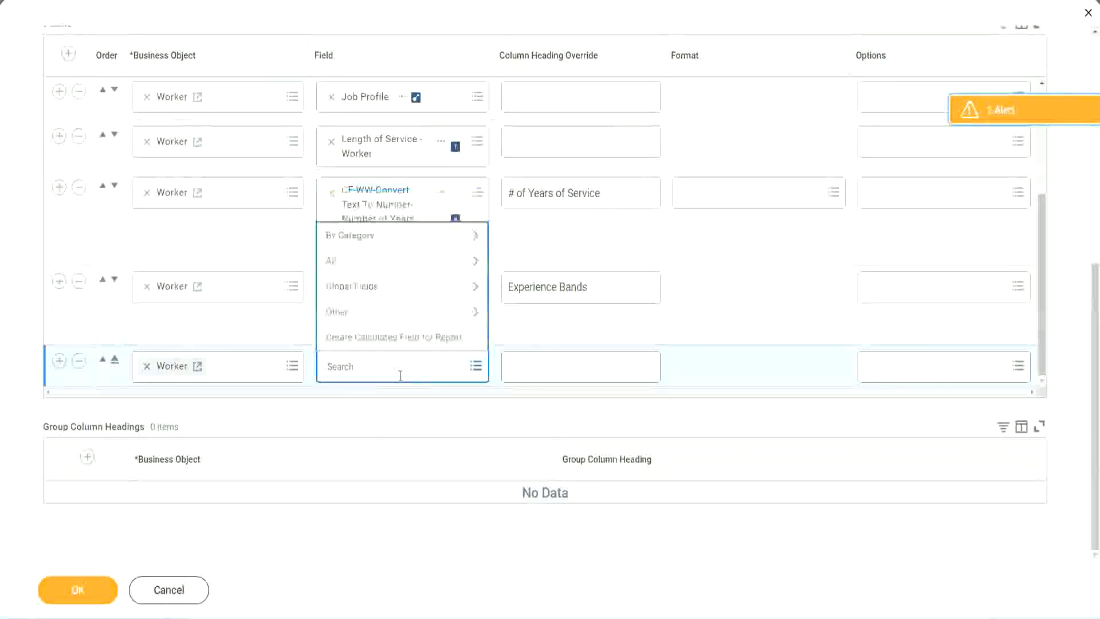
pyautogui.hotkey('ctrl', 'v')
pyautogui.press('Return')
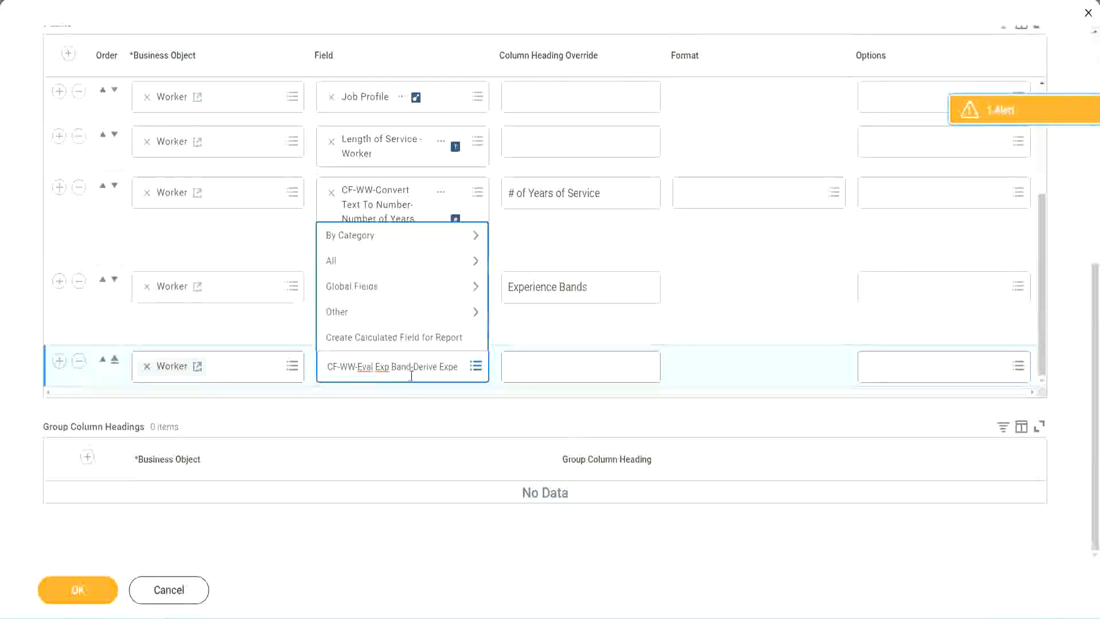
pyautogui.press('BackSpace')
pyautogui.press('Delete')
pyautogui.press('Delete')
pyautogui.press('Delete')
pyautogui.press('Delete')
pyautogui.press('Delete')
pyautogui.press('Delete')
pyautogui.press('Delete')
pyautogui.press('Delete')
pyautogui.press('Delete')
pyautogui.press('Delete')
pyautogui.press('Delete')
pyautogui.press('Delete')
pyautogui.press('Delete')
pyautogui.press('Delete')
pyautogui.press('Delete')
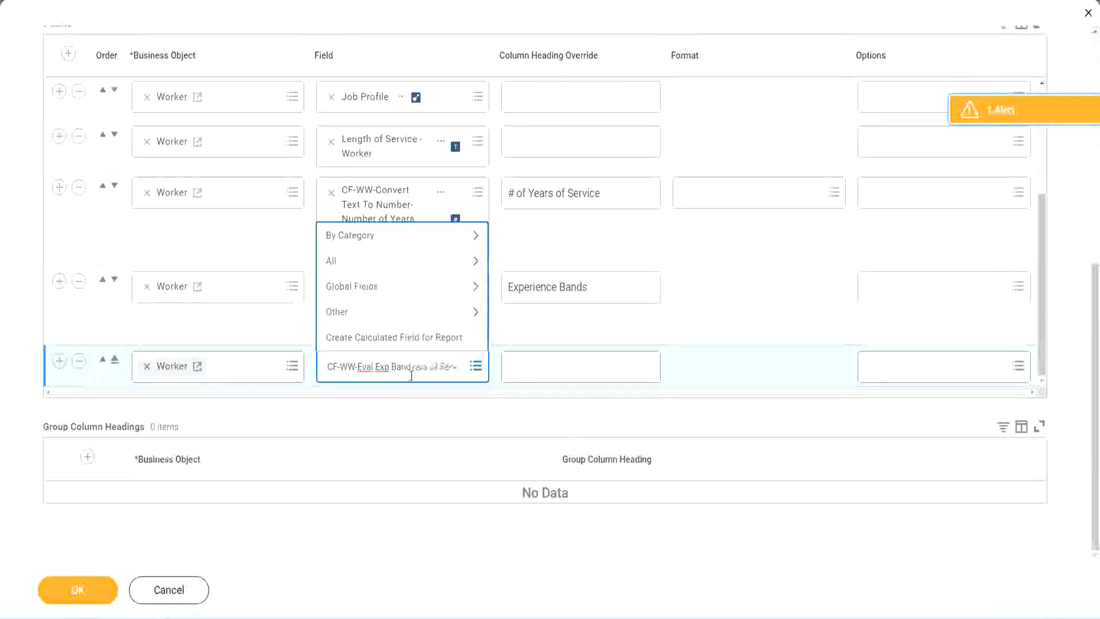
pyautogui.press('Delete')
pyautogui.press('Delete')
pyautogui.press('Delete')
pyautogui.press('Delete')
pyautogui.press('Delete')
pyautogui.press('Delete')
pyautogui.press('Delete')
pyautogui.press('Delete')
pyautogui.press('Delete')
pyautogui.press('Delete')
pyautogui.press('Delete')
pyautogui.press('Delete')
pyautogui.press('Delete')
pyautogui.press('Delete')
pyautogui.press('Delete')
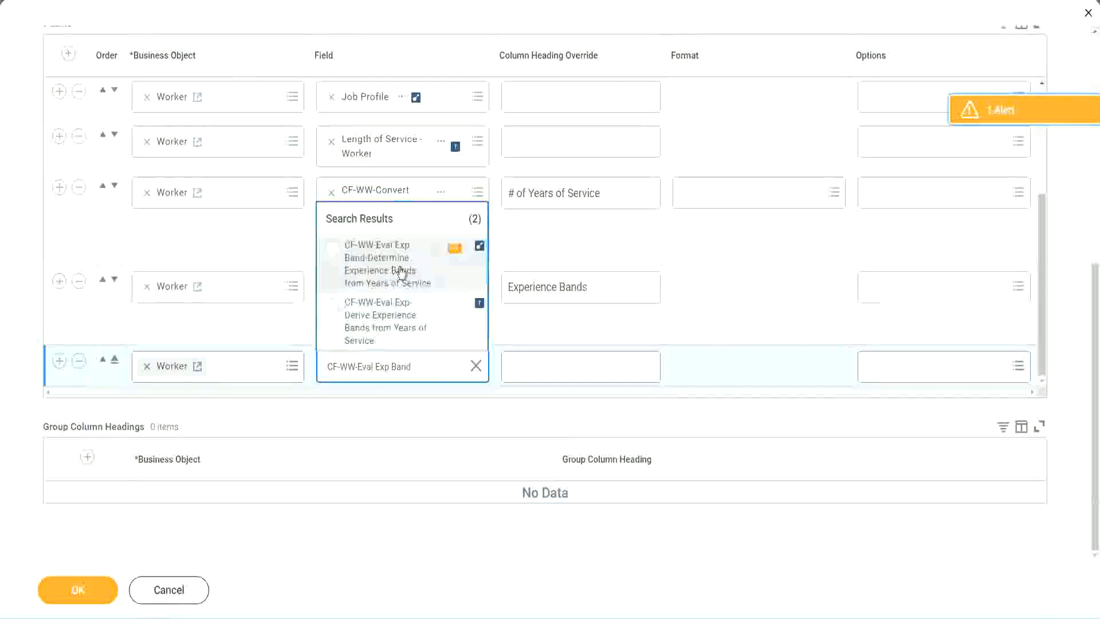
pyautogui.click(400, 271)
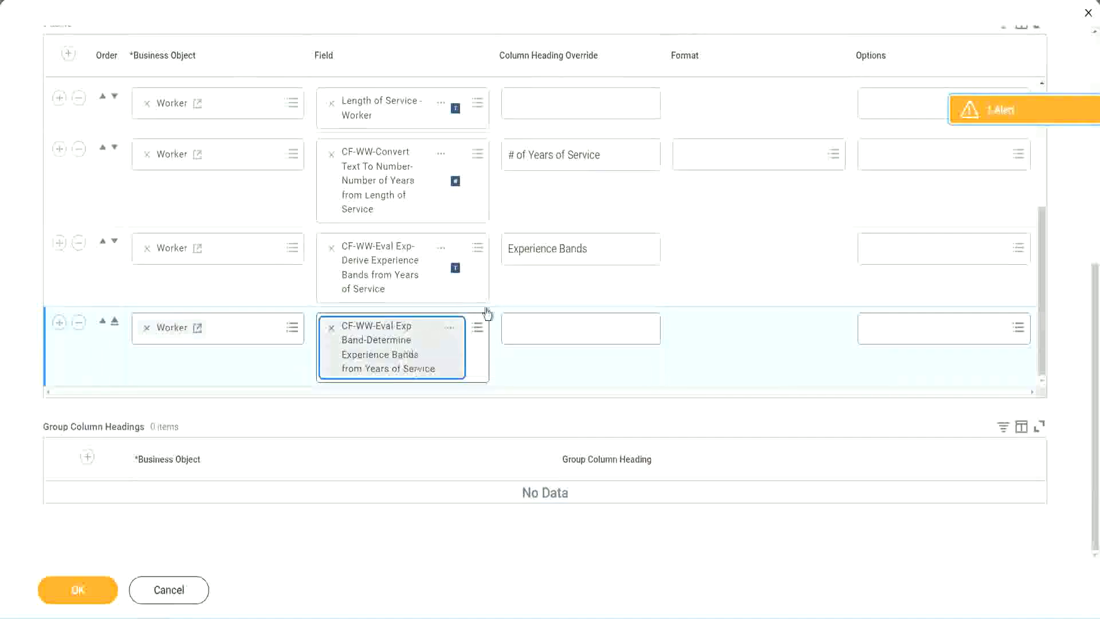
# - Copy the Experience Bands heading override into the new row and extend it to read Experience Bands (Eval Exp Bands)
pyautogui.click(604, 249)
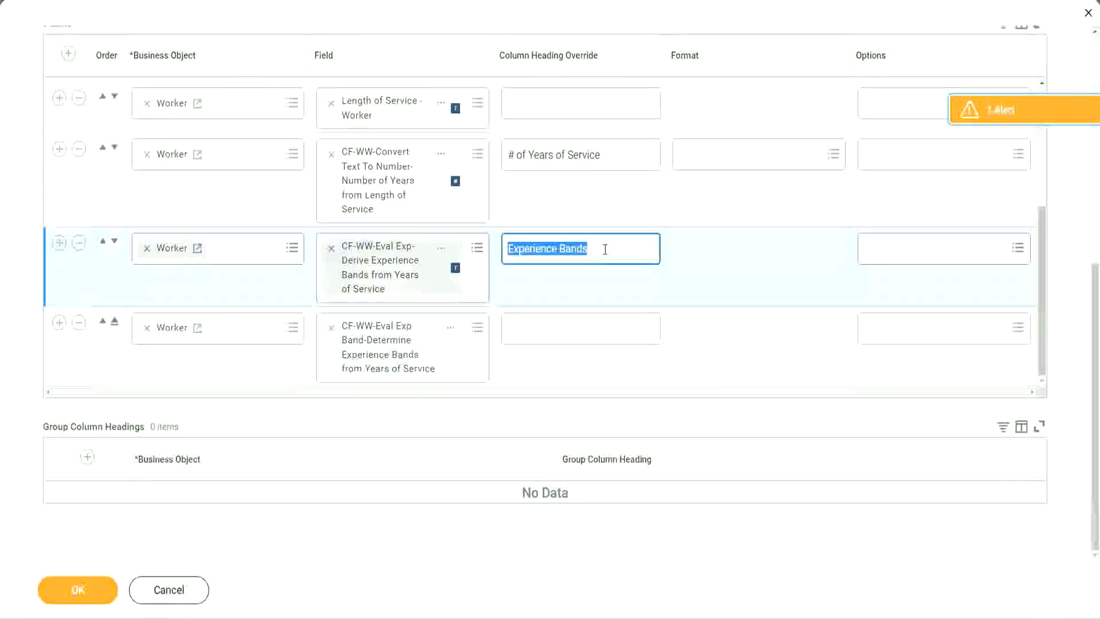
pyautogui.click(534, 327)
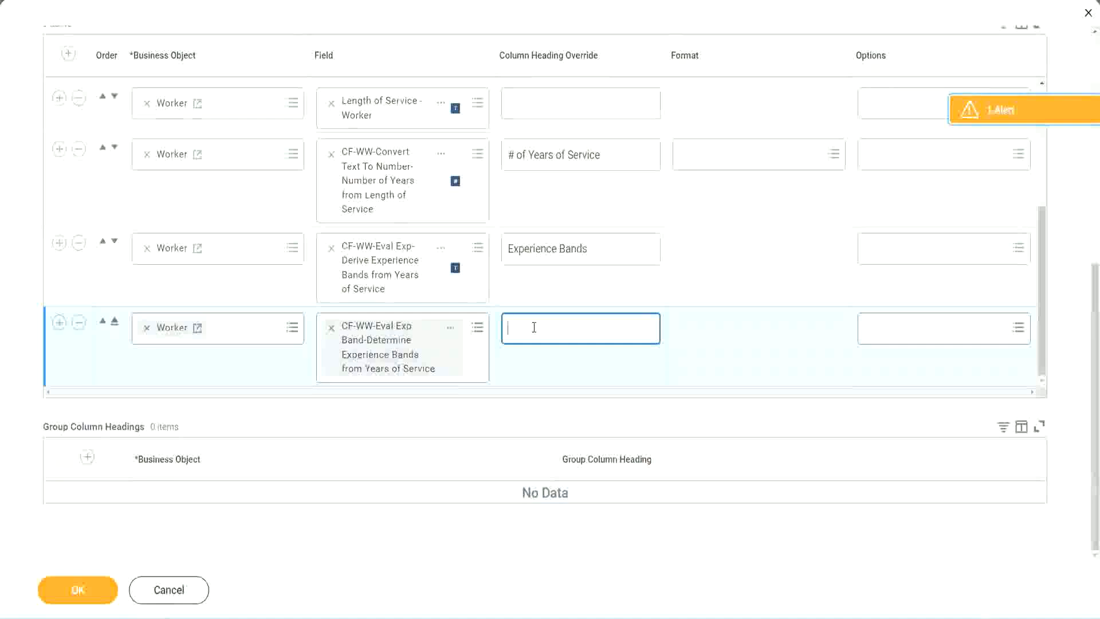
pyautogui.hotkey('ctrl', 'v')
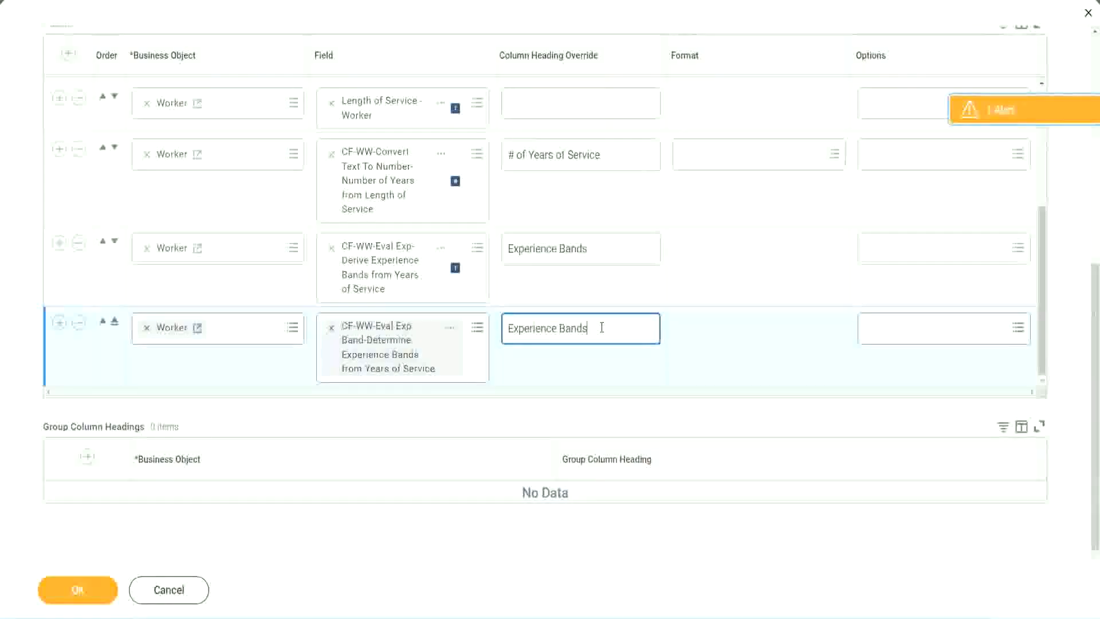
pyautogui.write('(')
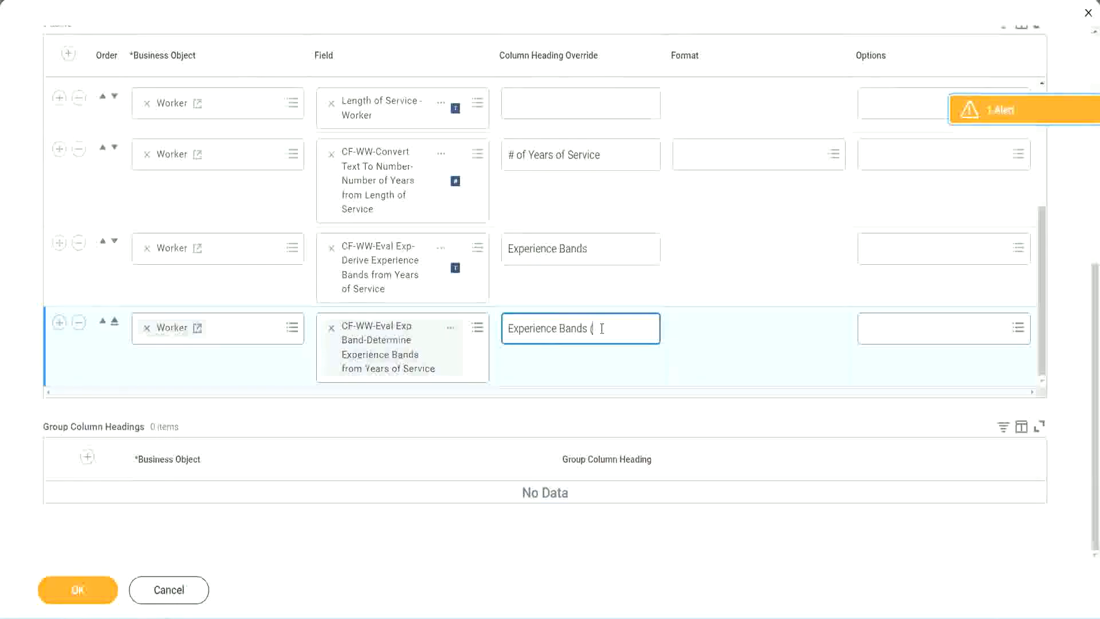
pyautogui.write('Eval Exp Bands)')
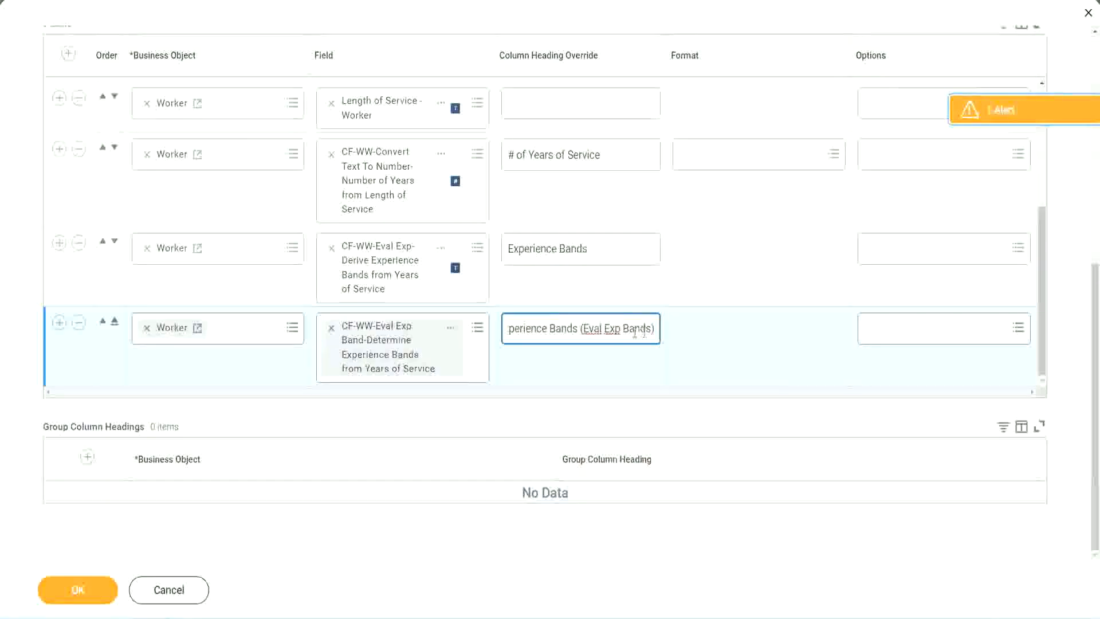
pyautogui.doubleClick(613, 328)
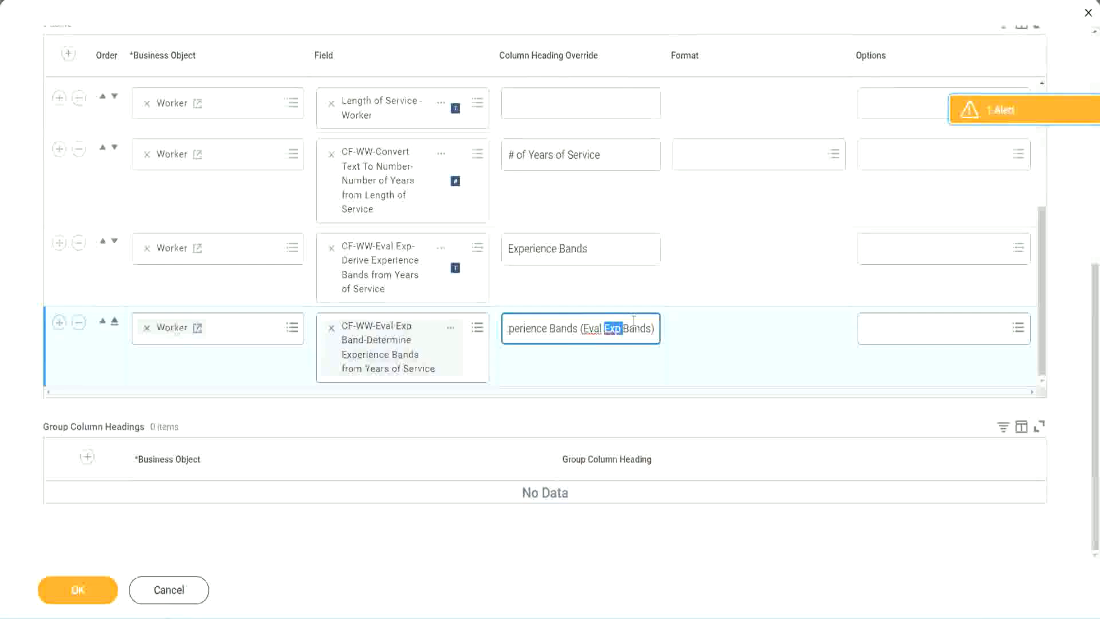
pyautogui.click(633, 322)
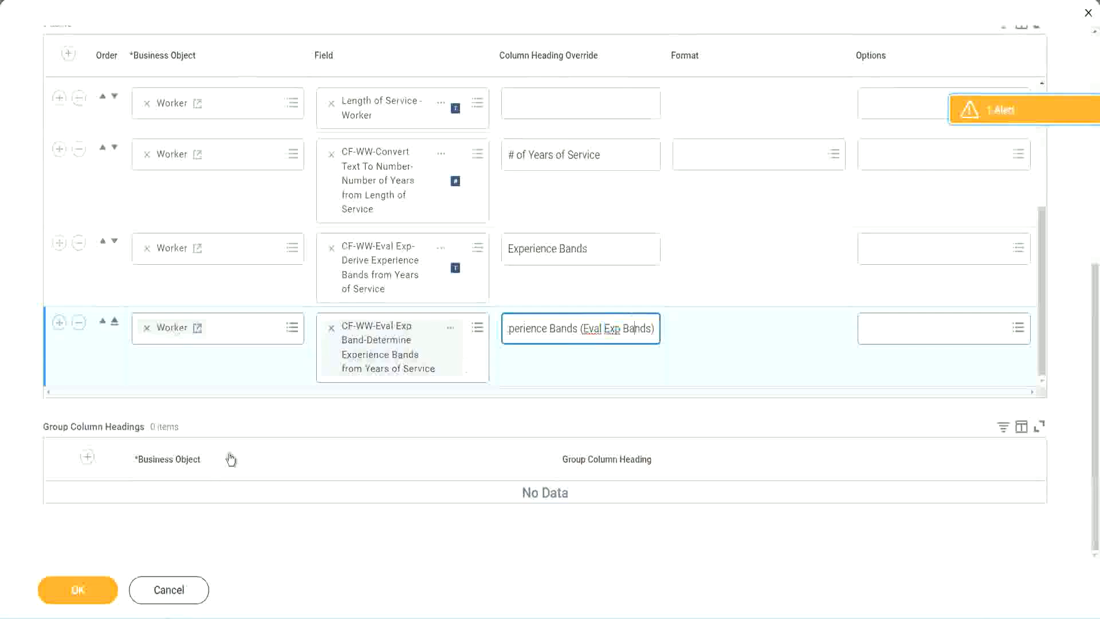
# - Save the edited WW Employee Details report definition and run the report
pyautogui.click(84, 593)
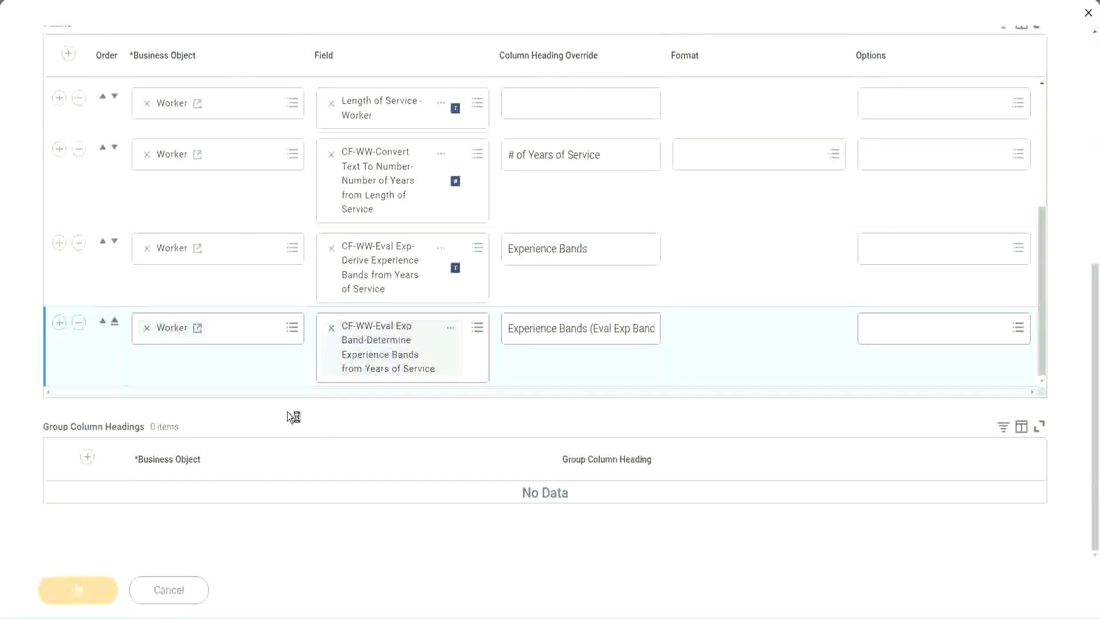
pyautogui.click(130, 582)
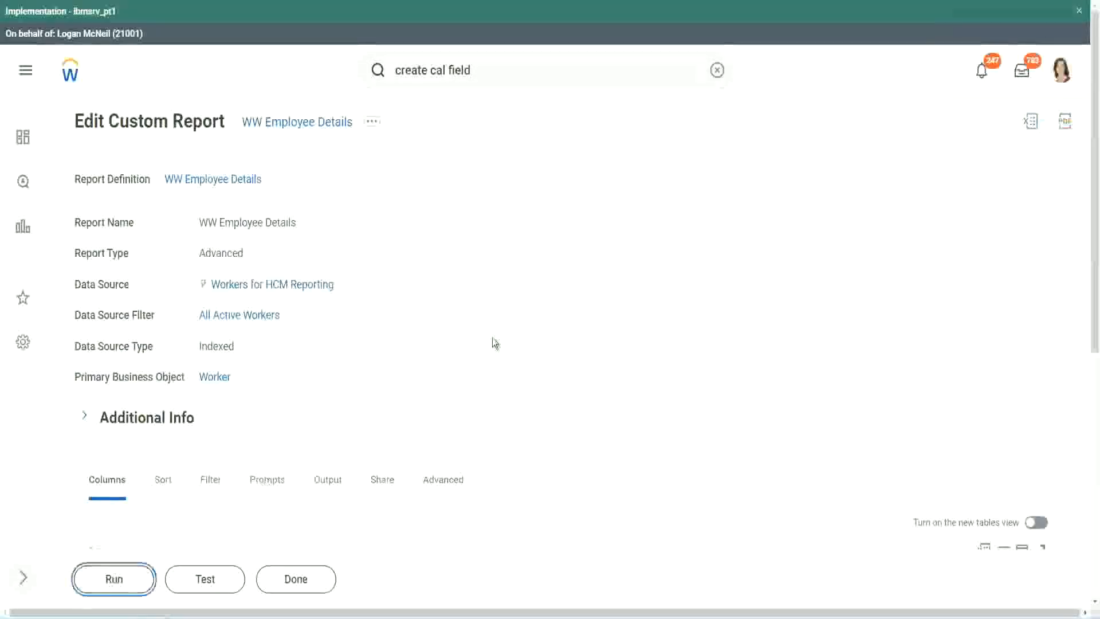